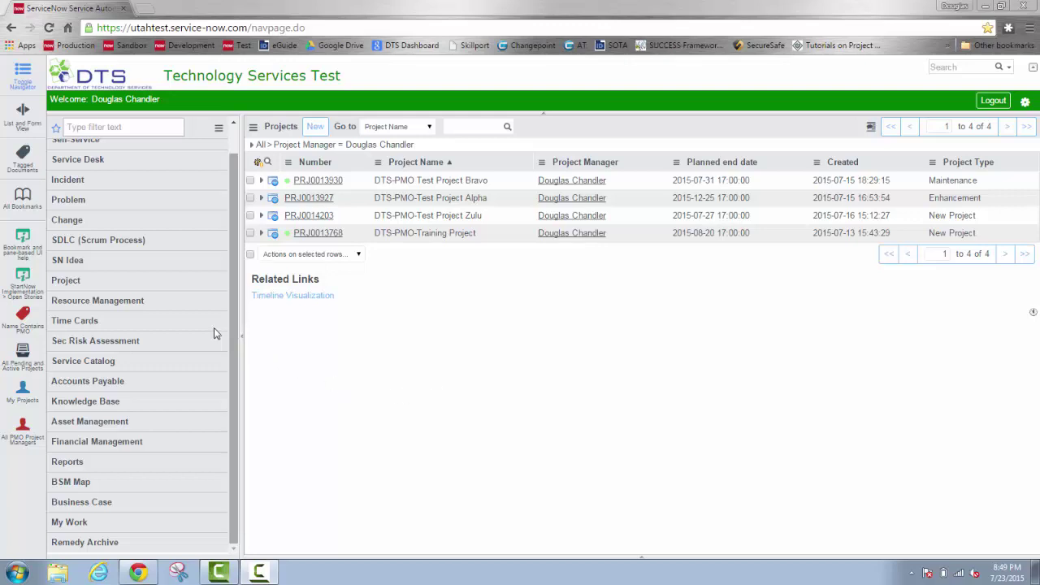
# Step: Open my current time cards and start a new time card for the week
pyautogui.click(111, 322)
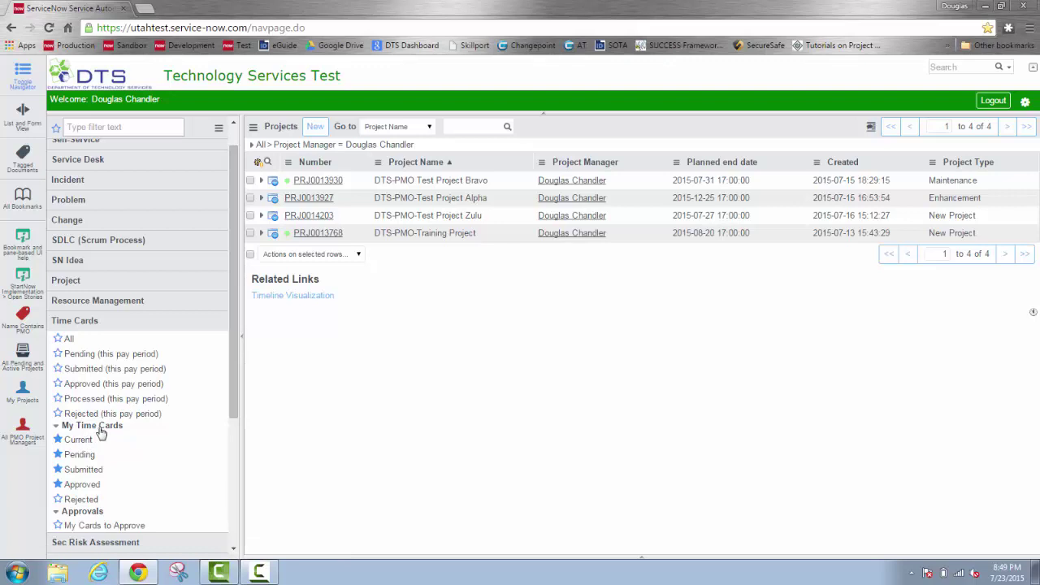
pyautogui.click(79, 441)
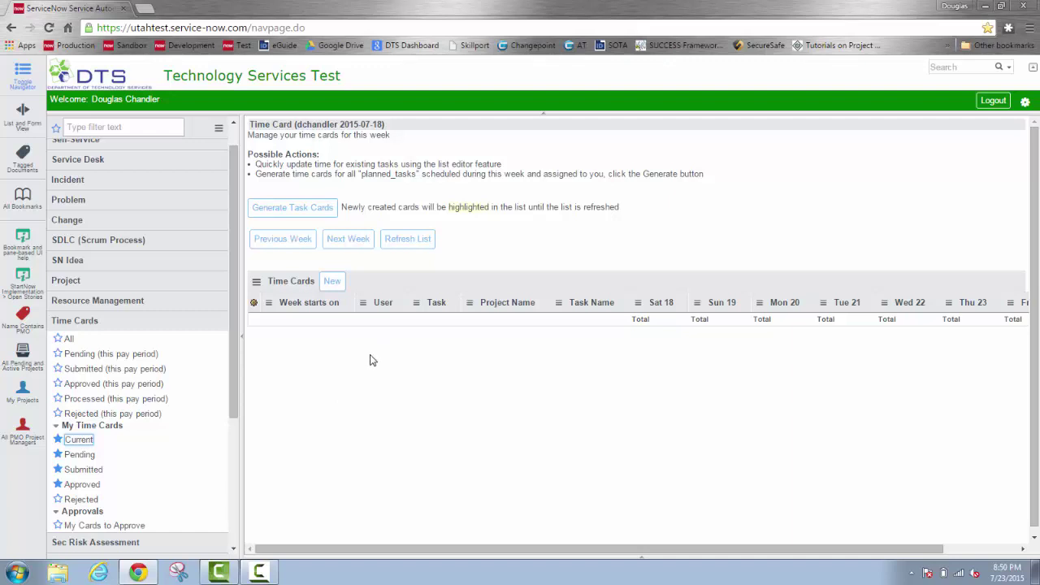
pyautogui.click(333, 283)
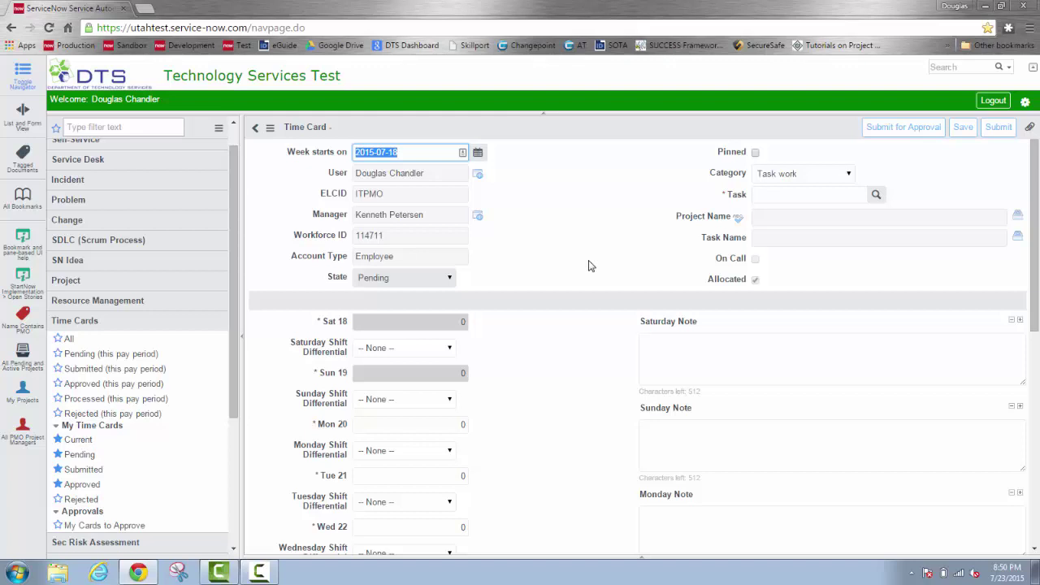
pyautogui.click(837, 198)
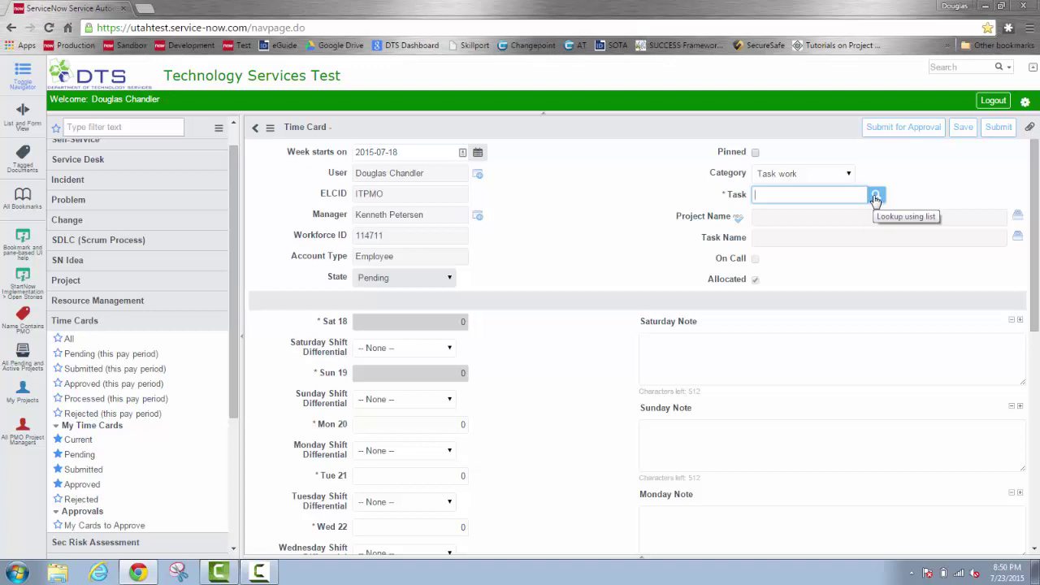
pyautogui.click(875, 197)
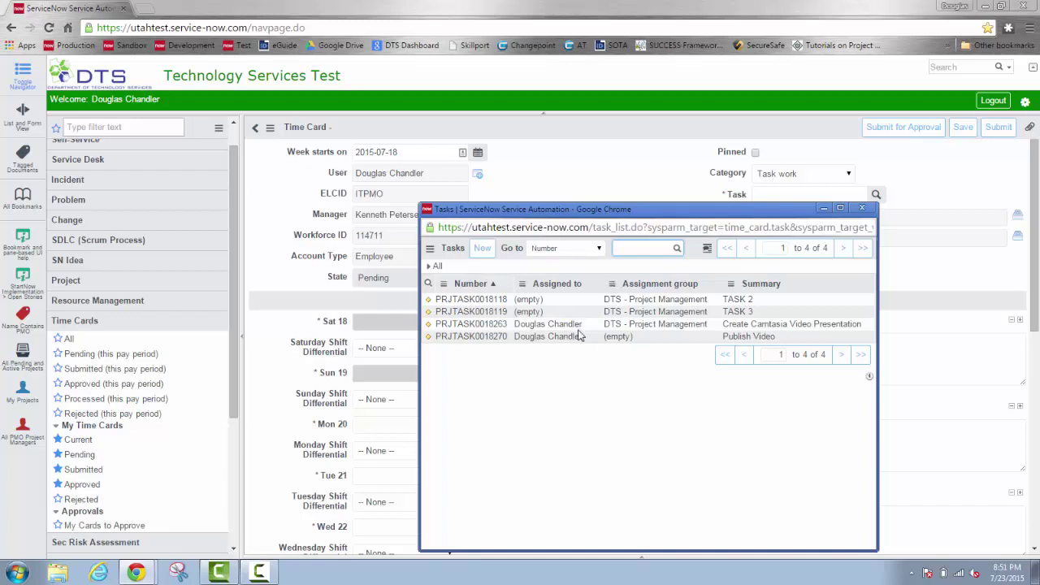
pyautogui.click(863, 210)
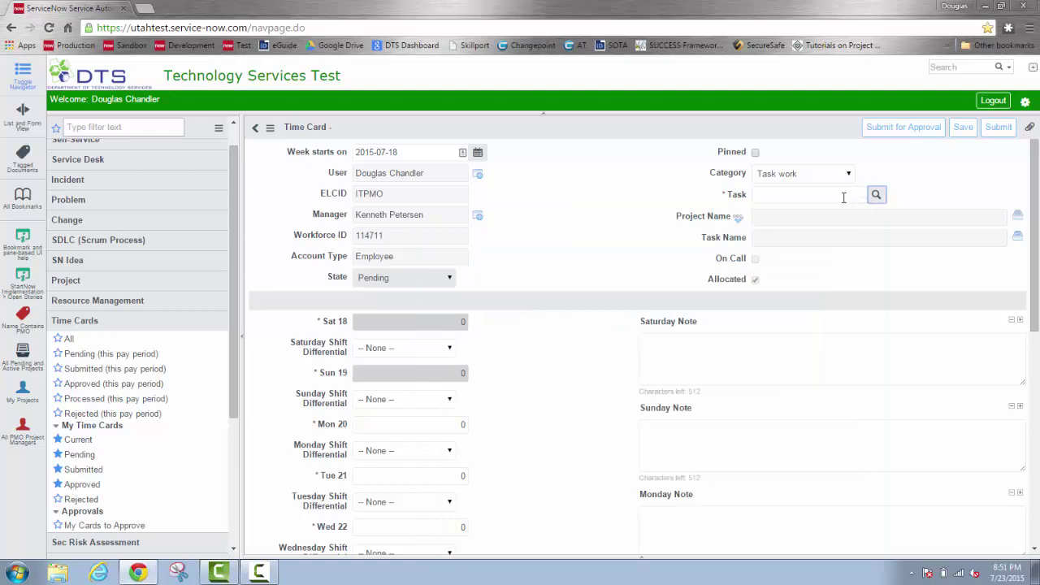
# Step: Search the Task field for "video" and assign PRJTASK0018263 Create Camtasia Video Presentation to the time card
pyautogui.click(841, 195)
pyautogui.write('video')
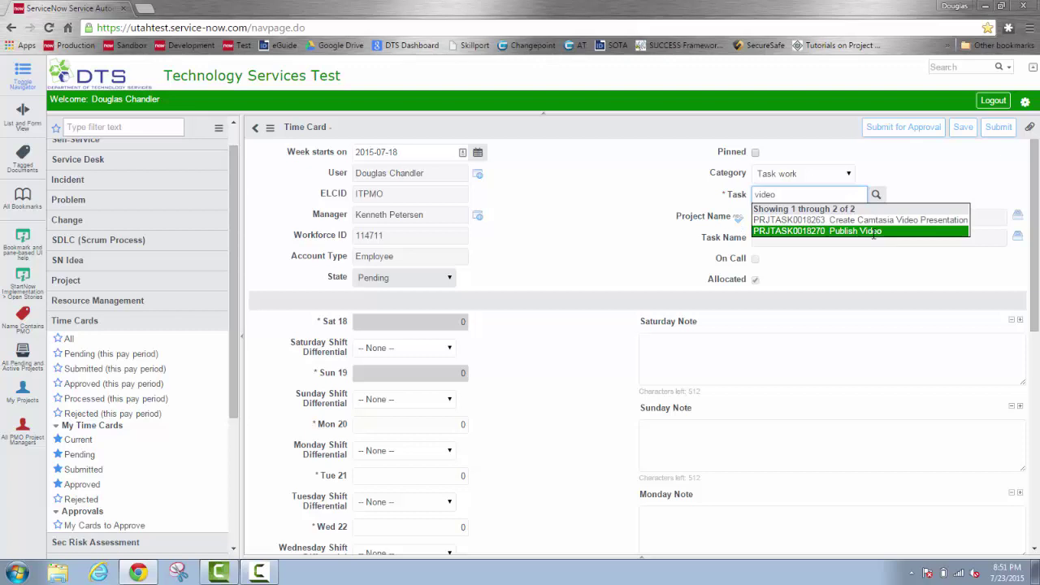
pyautogui.press('Up')
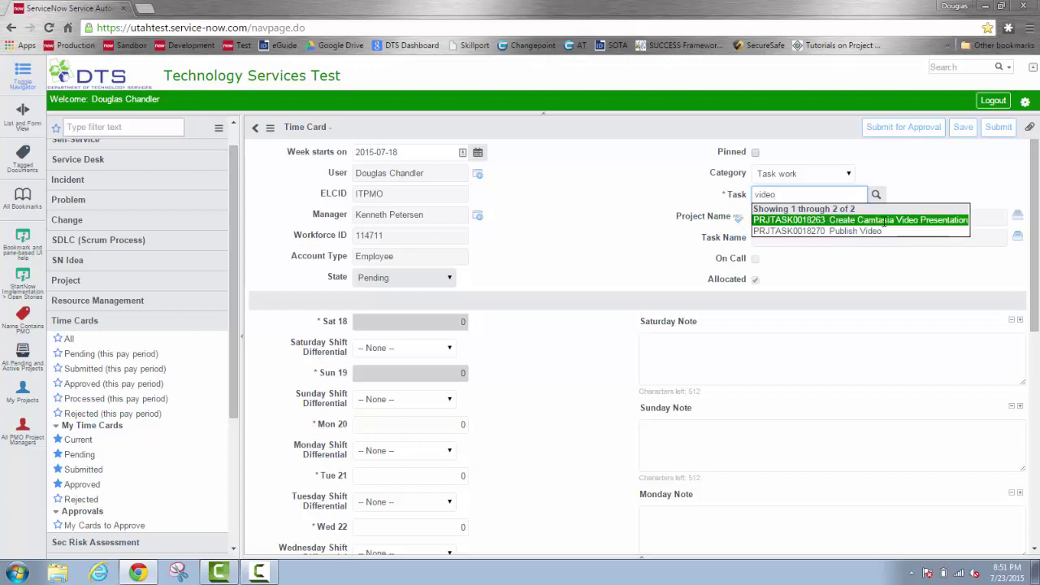
pyautogui.click(884, 221)
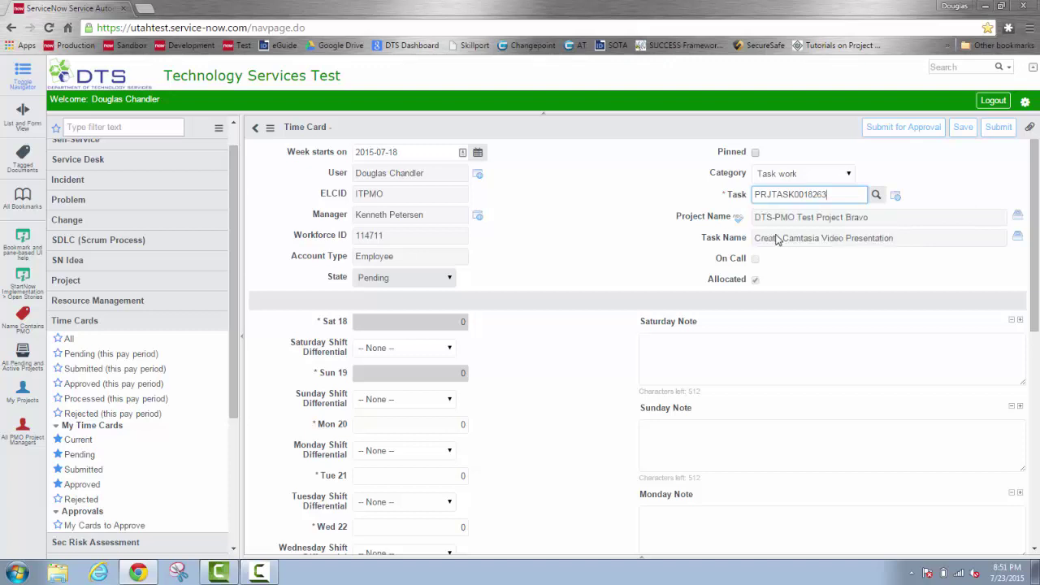
# Step: Enter 8 hours for Mon 20 and 8 hours for Tue 21 on the time card
pyautogui.scroll(-2, 580, 276)
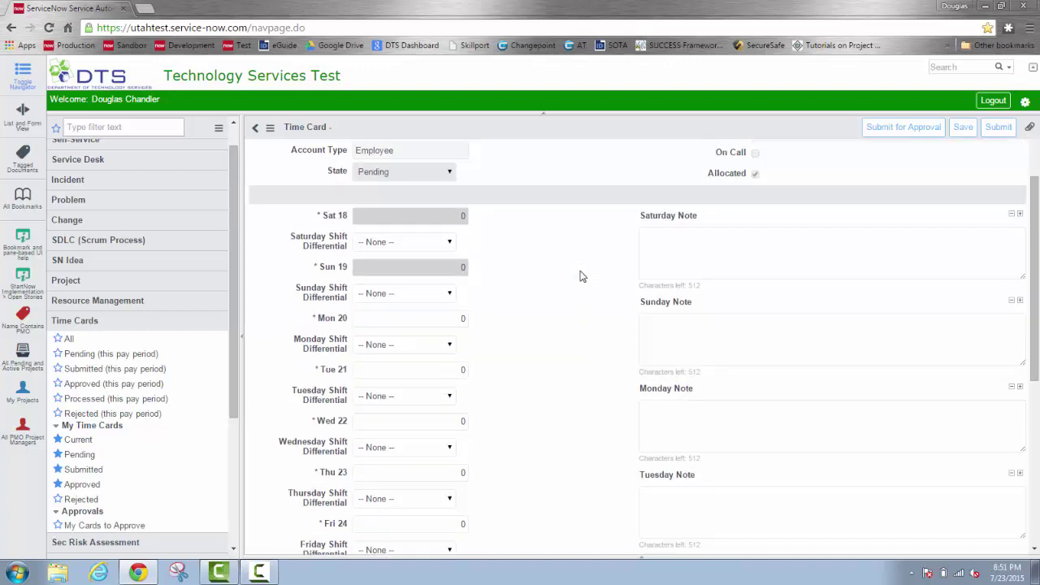
pyautogui.scroll(-1, 545, 252)
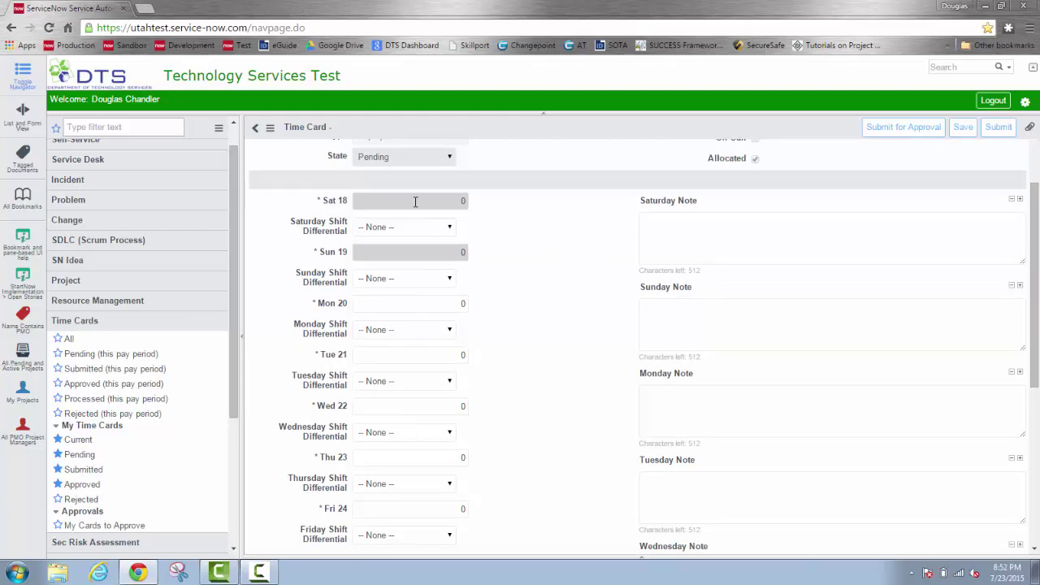
pyautogui.click(439, 304)
pyautogui.write('8')
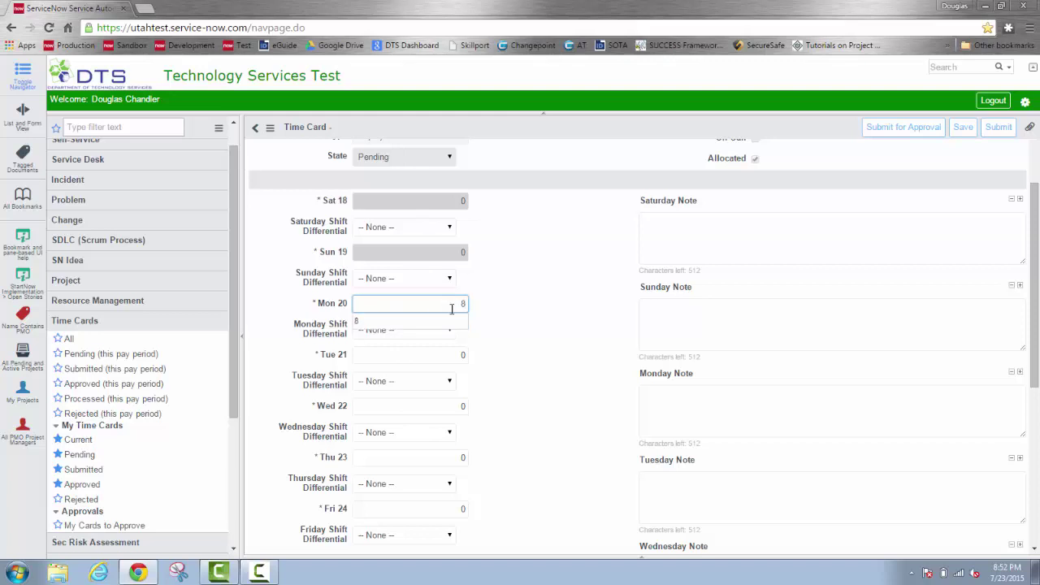
pyautogui.click(441, 354)
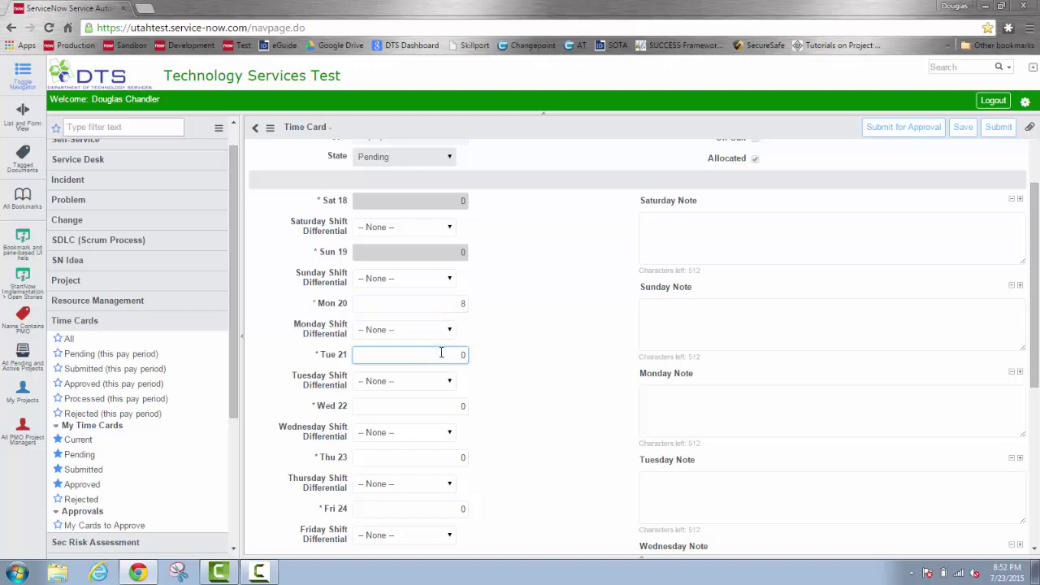
pyautogui.click(441, 354)
pyautogui.write('8')
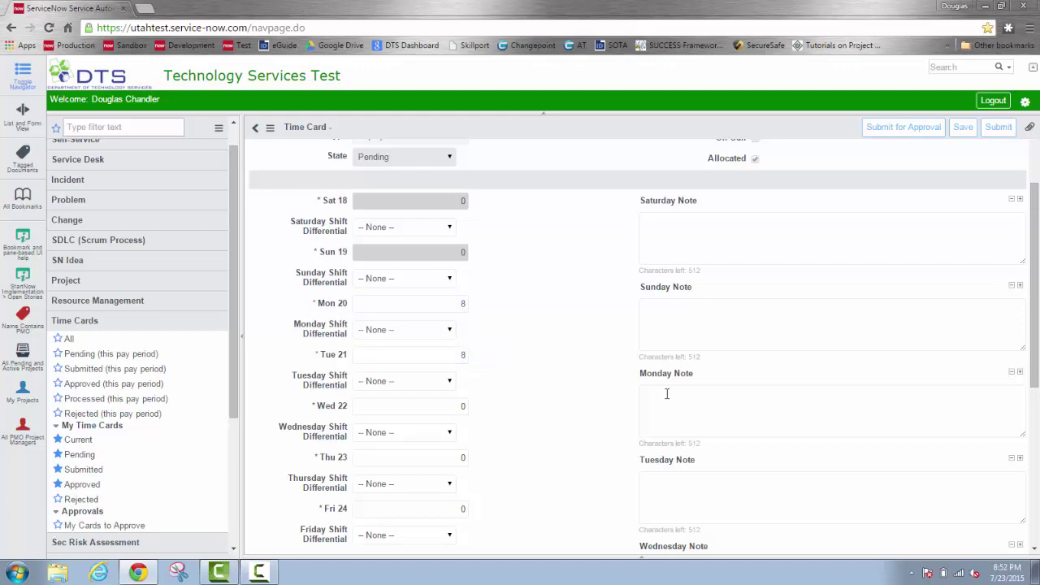
# Step: Add the Monday note "Note for Monday" and the Tuesday note "Completed unedited video."
pyautogui.click(667, 395)
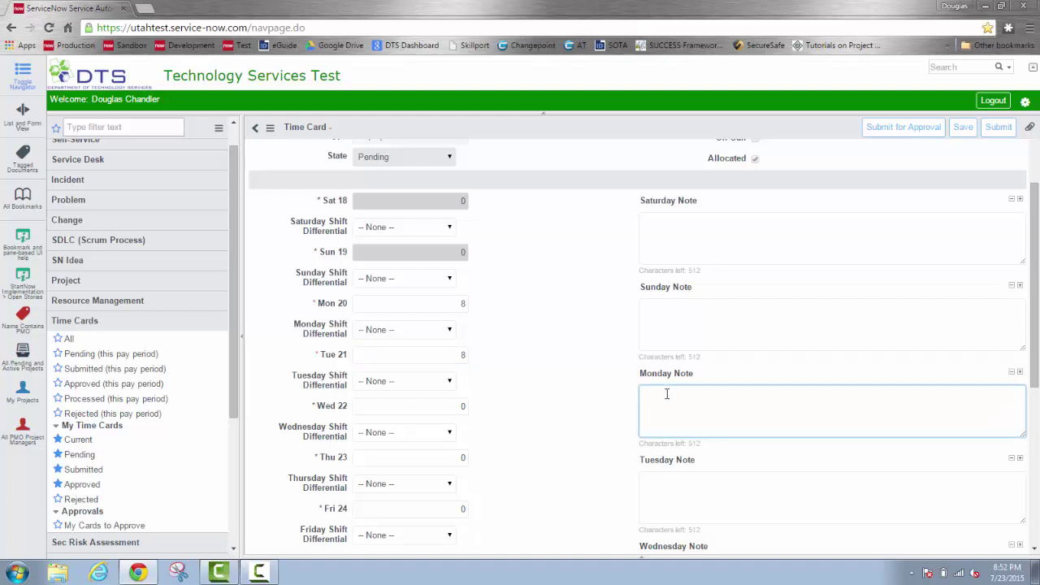
pyautogui.write('Note for Monday')
pyautogui.click(657, 473)
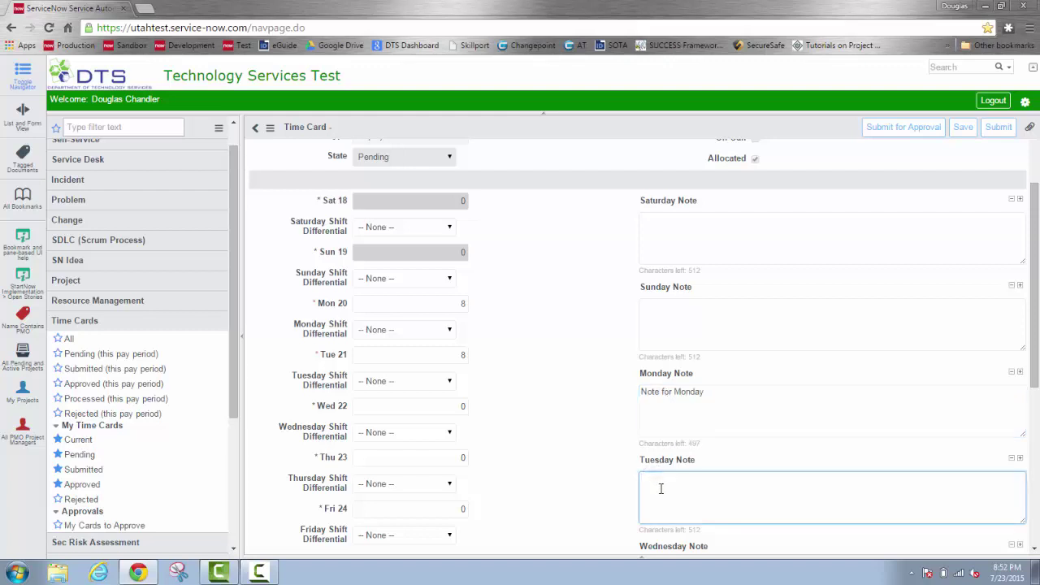
pyautogui.write('Completed unedited video.')
pyautogui.click(579, 453)
# Step: Save the Create Camtasia Video Presentation time card without submitting it and return to the week's time card list
pyautogui.scroll(-4, 577, 453)
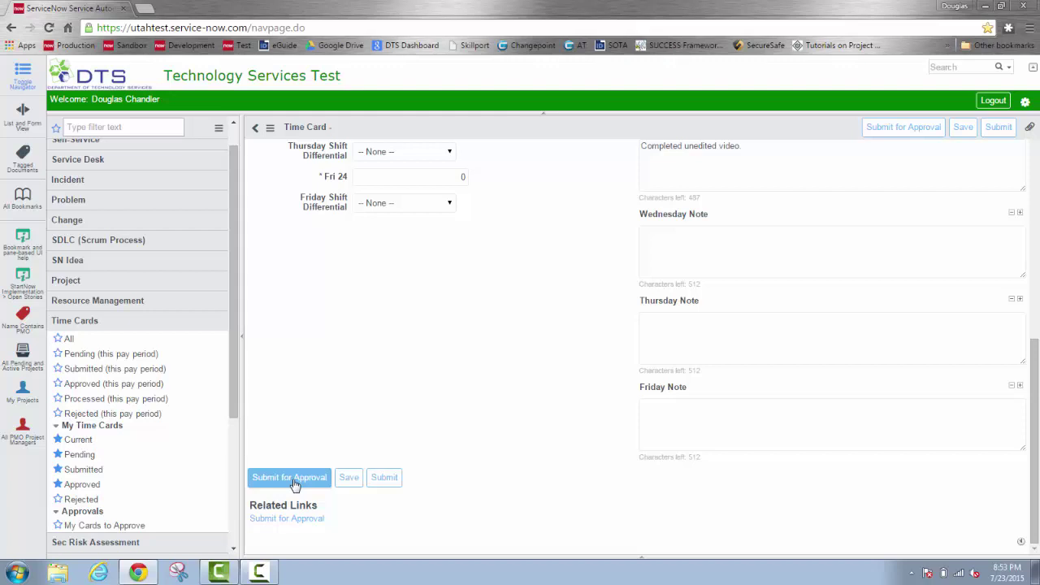
pyautogui.click(349, 480)
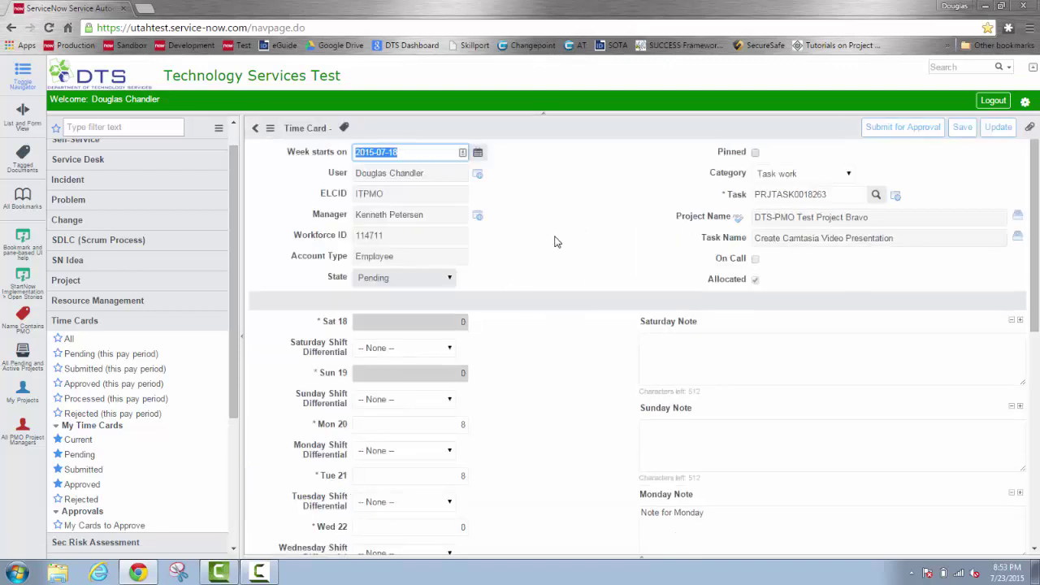
pyautogui.click(257, 132)
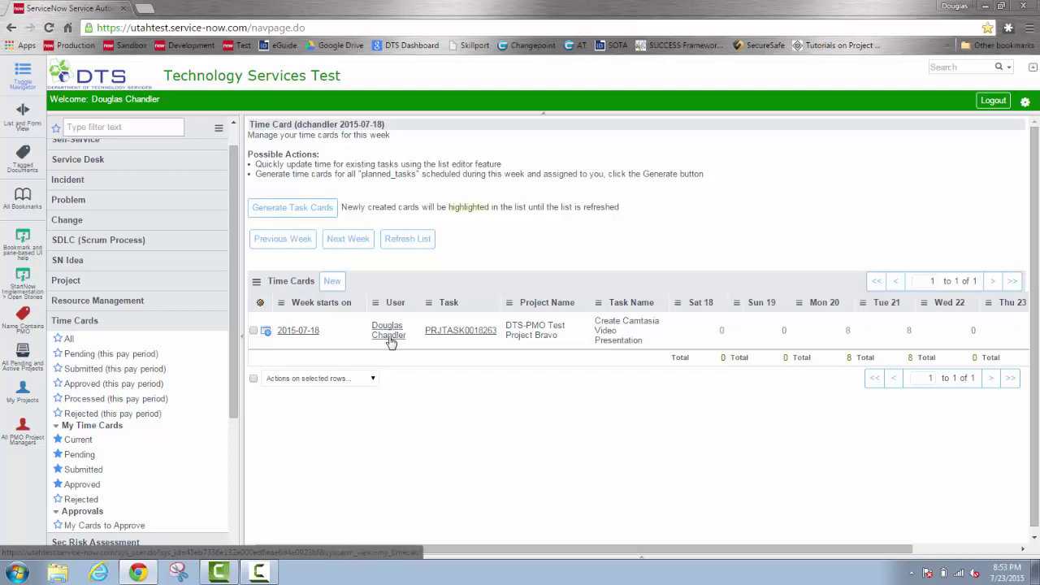
# Step: Review the Monday and Tuesday hours and the weekly total of the saved card in the time card list
pyautogui.doubleClick(848, 331)
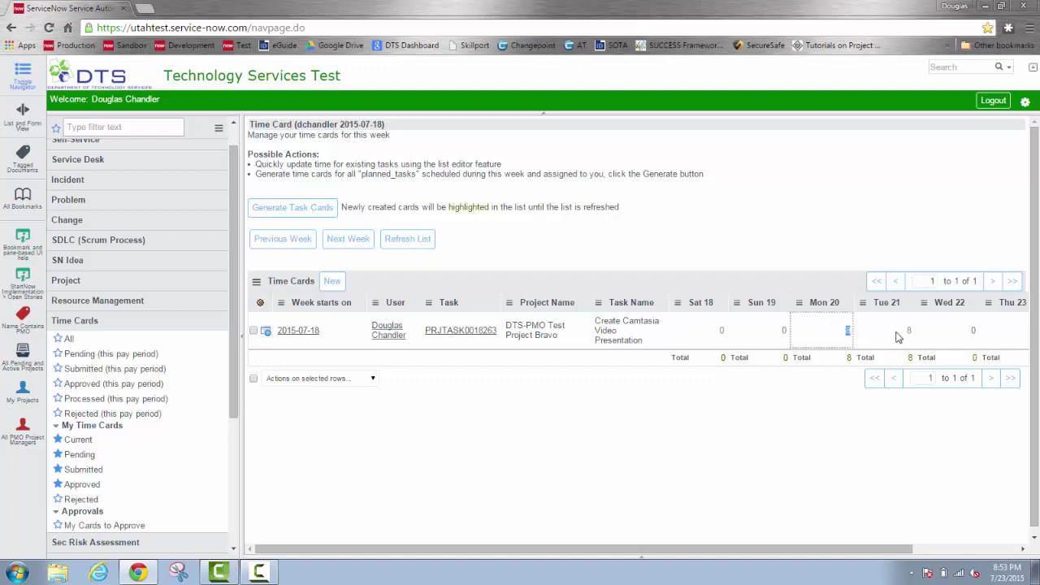
pyautogui.doubleClick(908, 330)
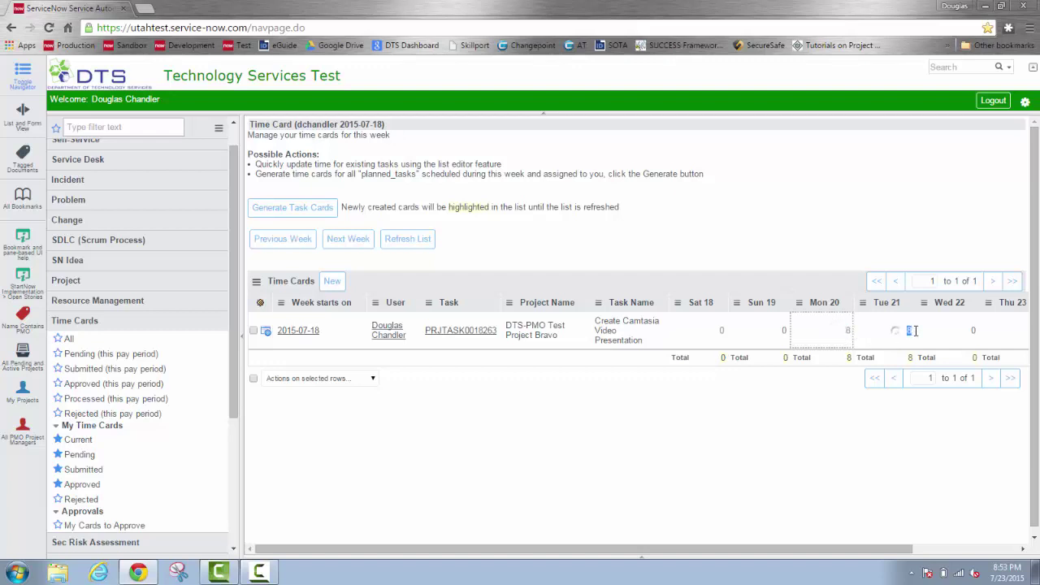
pyautogui.click(772, 398)
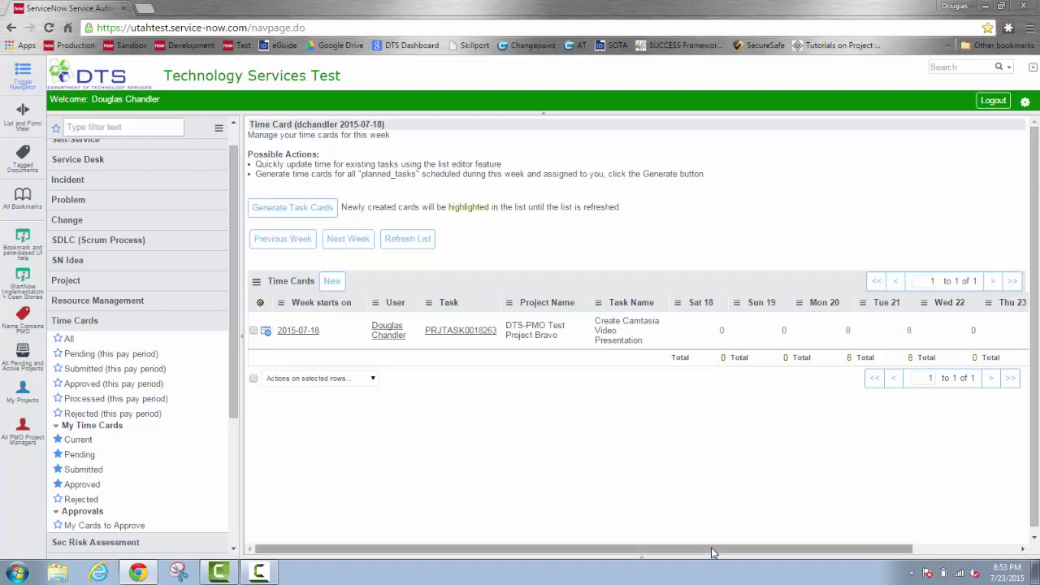
pyautogui.moveTo(712, 554); pyautogui.dragTo(855, 551)
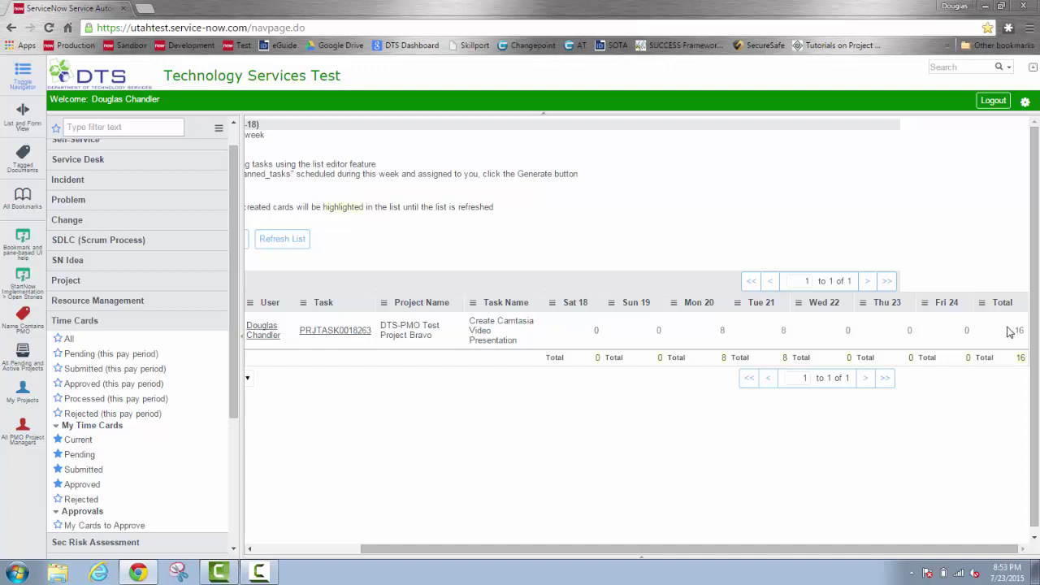
pyautogui.doubleClick(1019, 357)
pyautogui.click(983, 379)
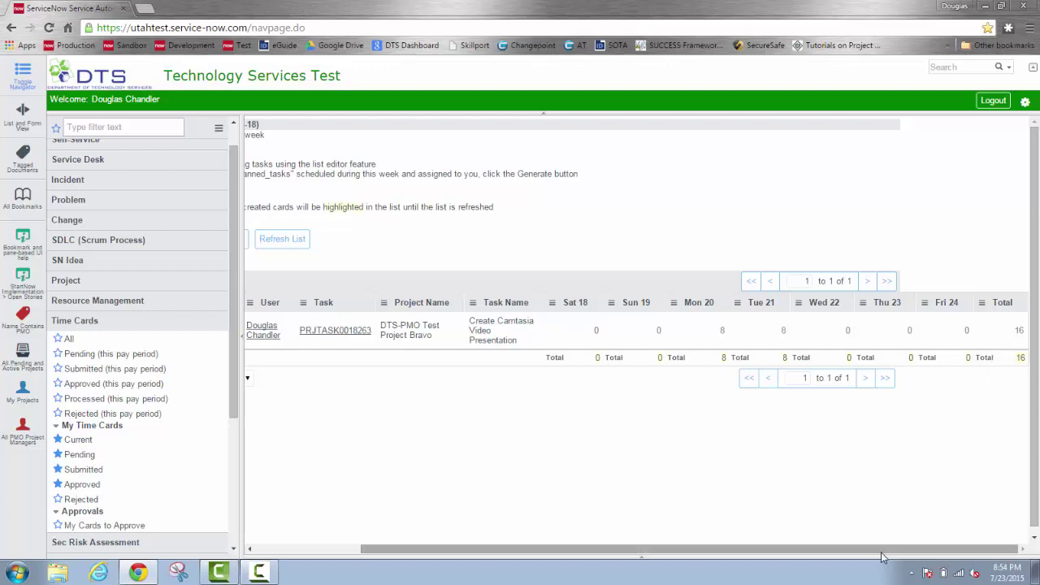
pyautogui.moveTo(885, 556); pyautogui.dragTo(715, 557)
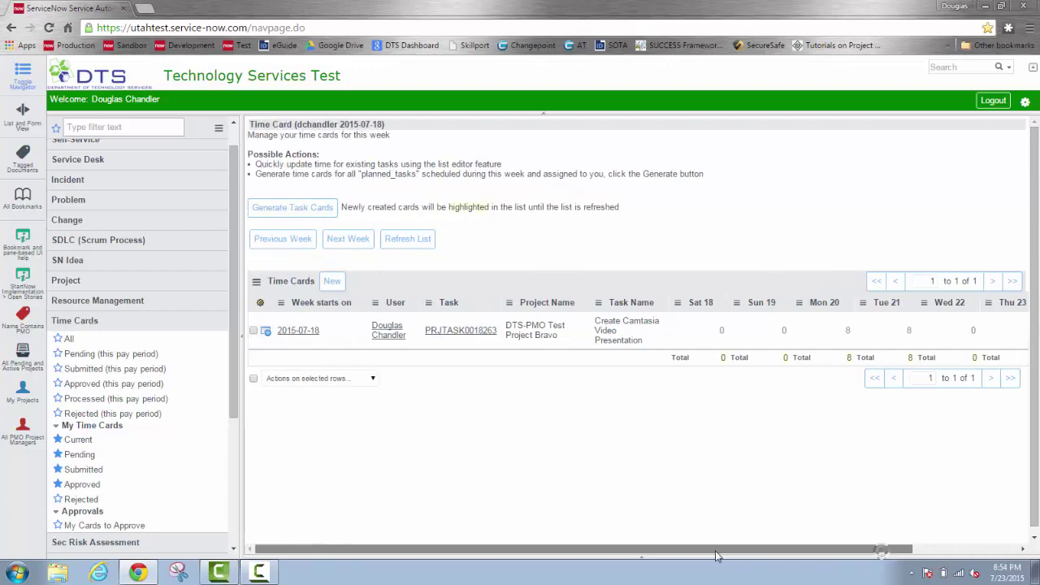
# Step: Start another new time card for the week and set its category to Non-Project Time
pyautogui.click(333, 282)
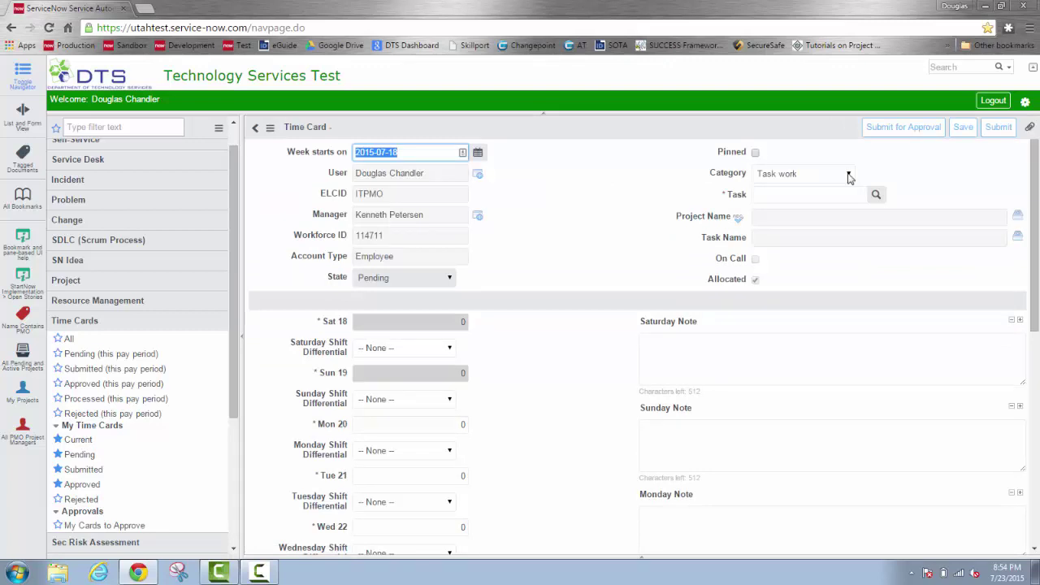
pyautogui.click(849, 177)
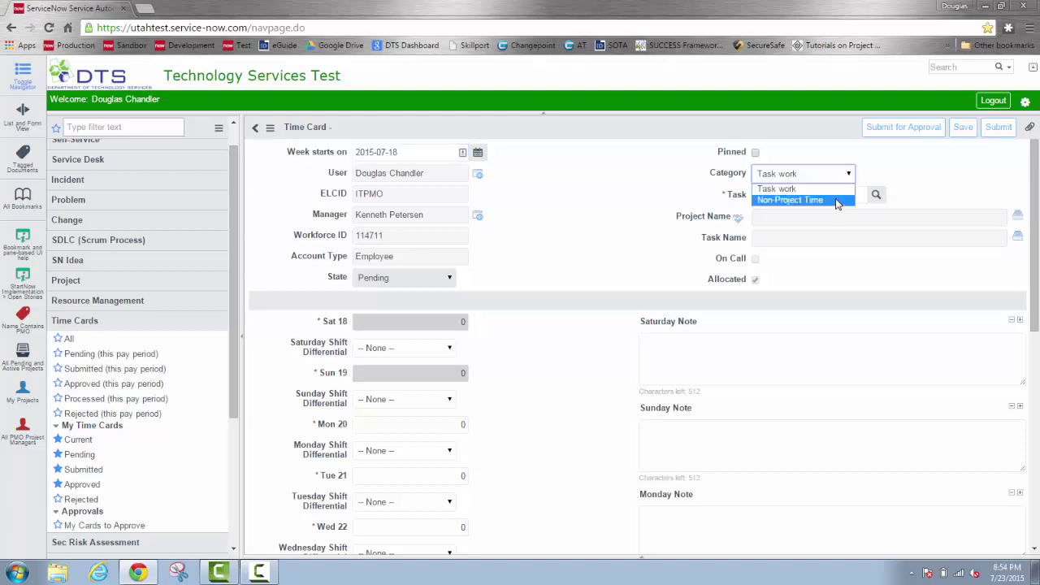
pyautogui.click(837, 201)
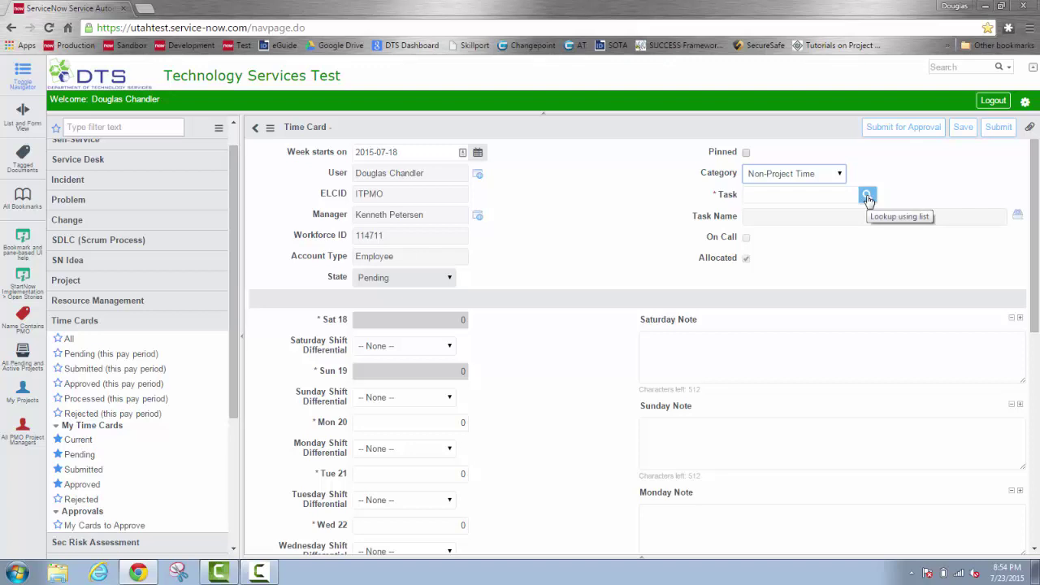
# Step: Look up the full list of non-project tasks and assign Annual as the time card's task
pyautogui.click(867, 196)
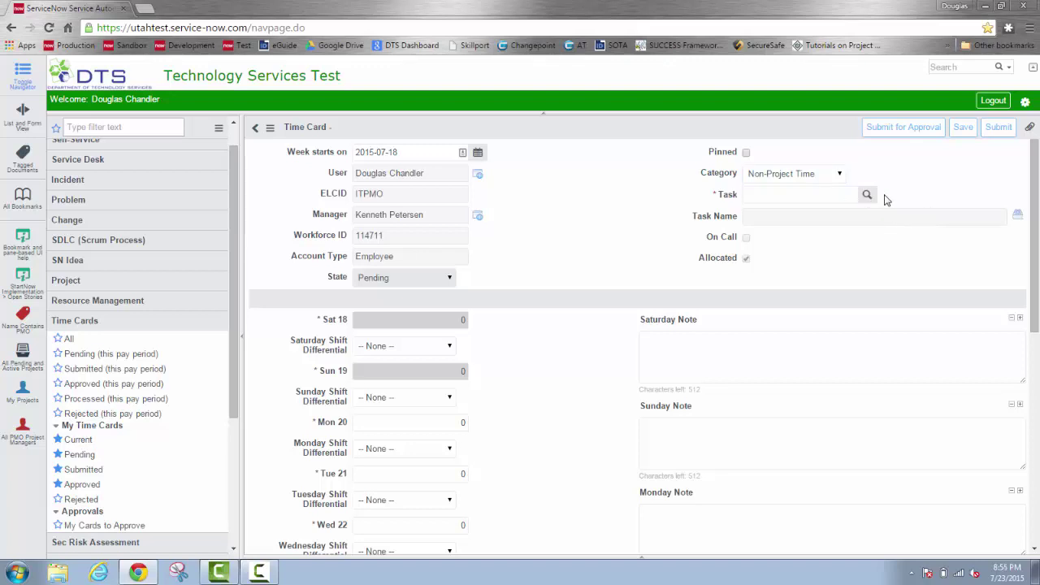
pyautogui.click(826, 195)
pyautogui.write('annual')
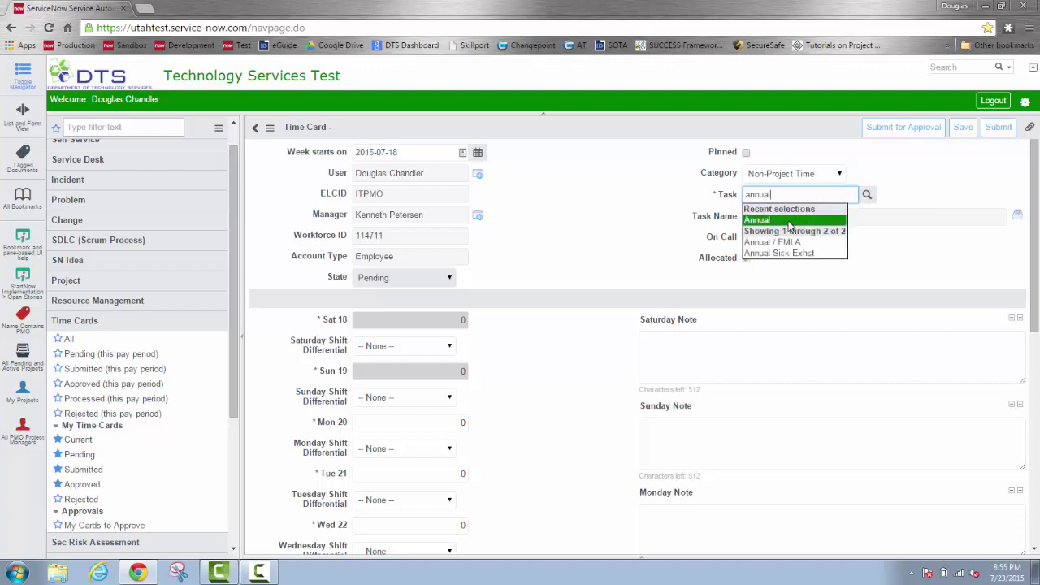
pyautogui.click(866, 196)
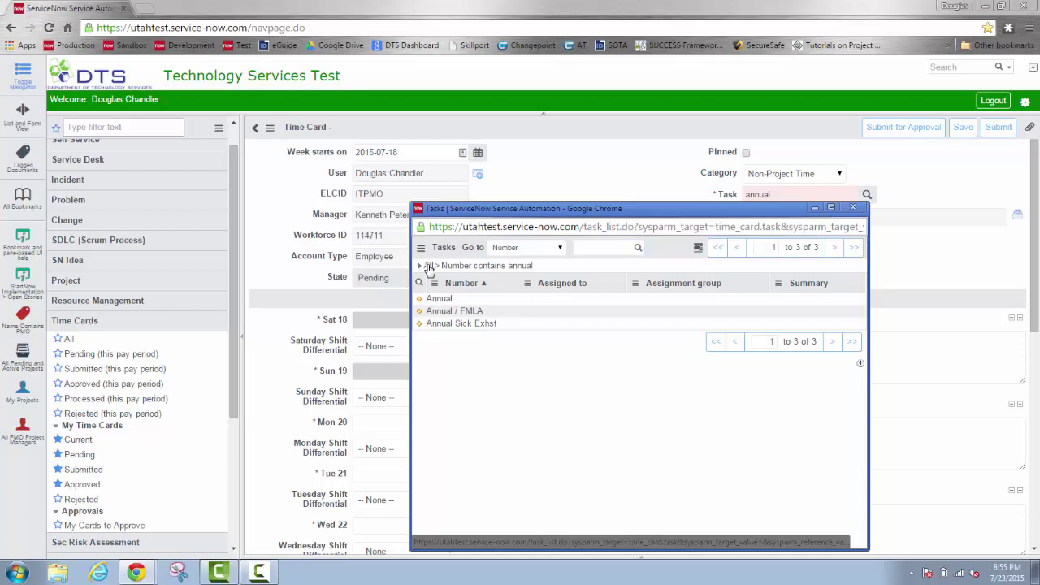
pyautogui.click(428, 267)
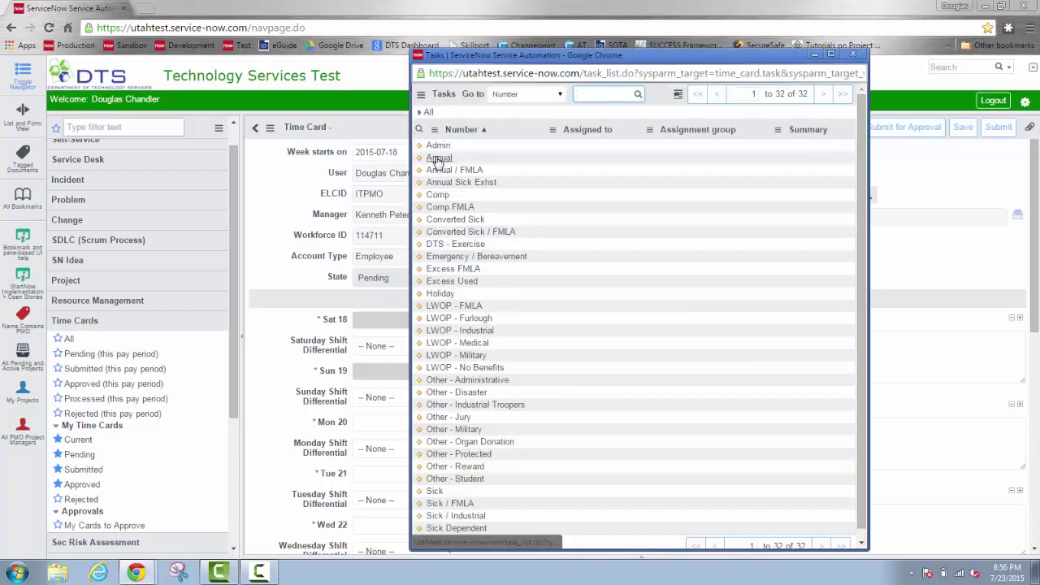
pyautogui.click(439, 158)
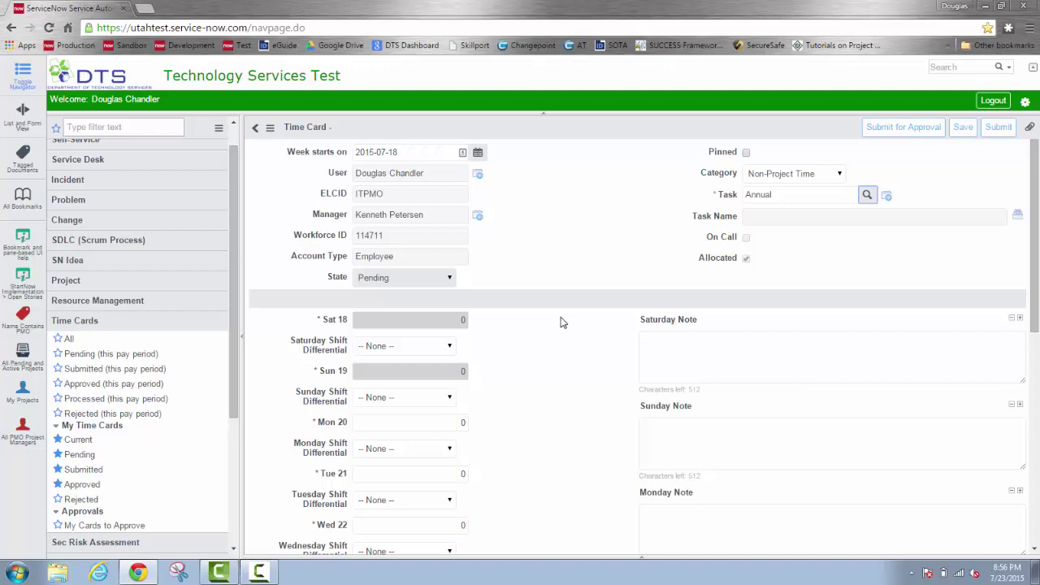
# Step: Save the Annual time card and return to the week's time card list
pyautogui.scroll(-1, 560, 323)
pyautogui.scroll(1, 536, 325)
pyautogui.click(963, 130)
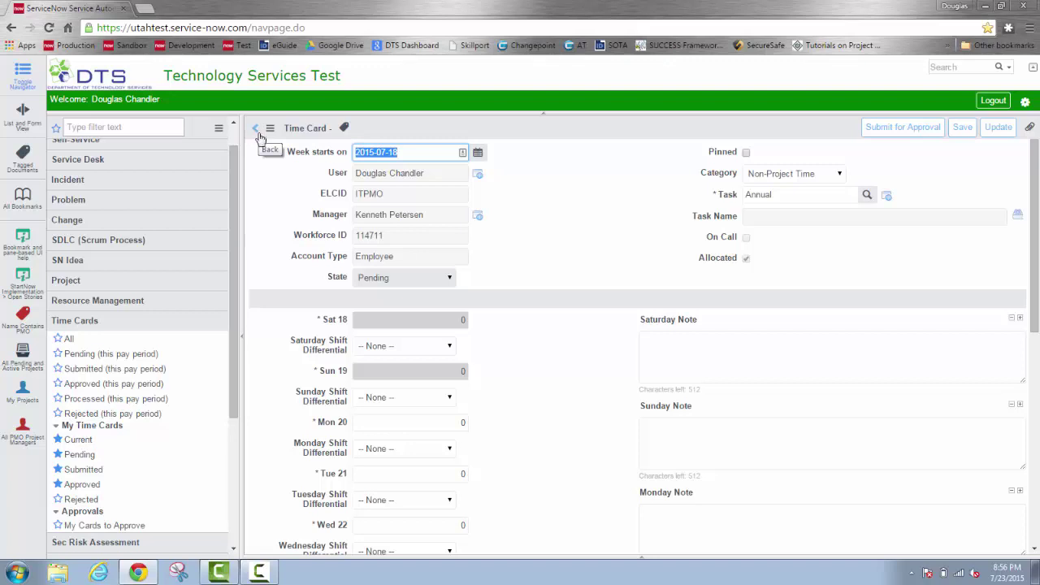
pyautogui.click(255, 132)
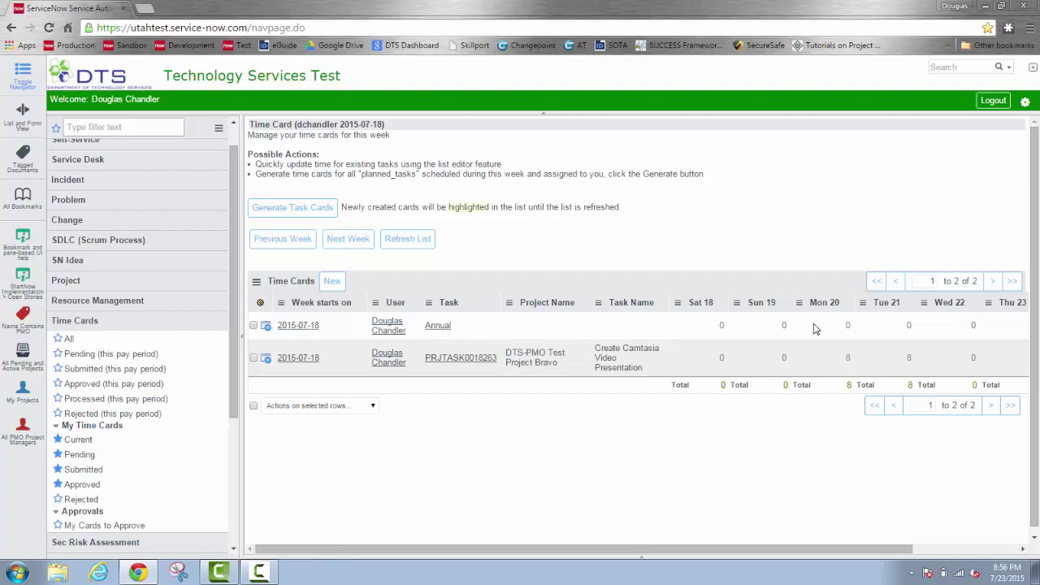
# Step: Set the Annual time card's Wed 22 hours to 8 in the list, without adding Wednesday notes
pyautogui.click(969, 328)
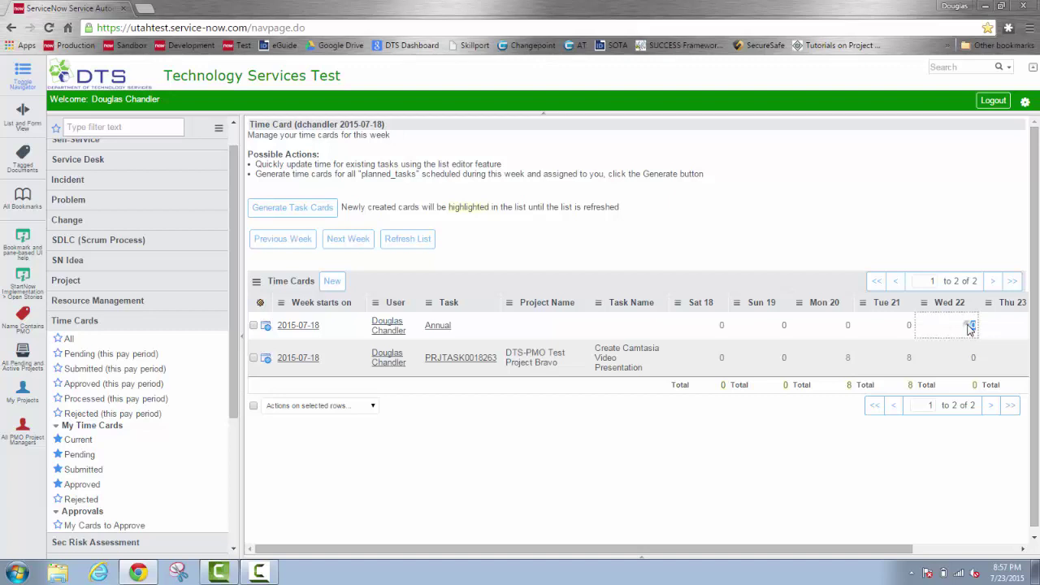
pyautogui.click(971, 328)
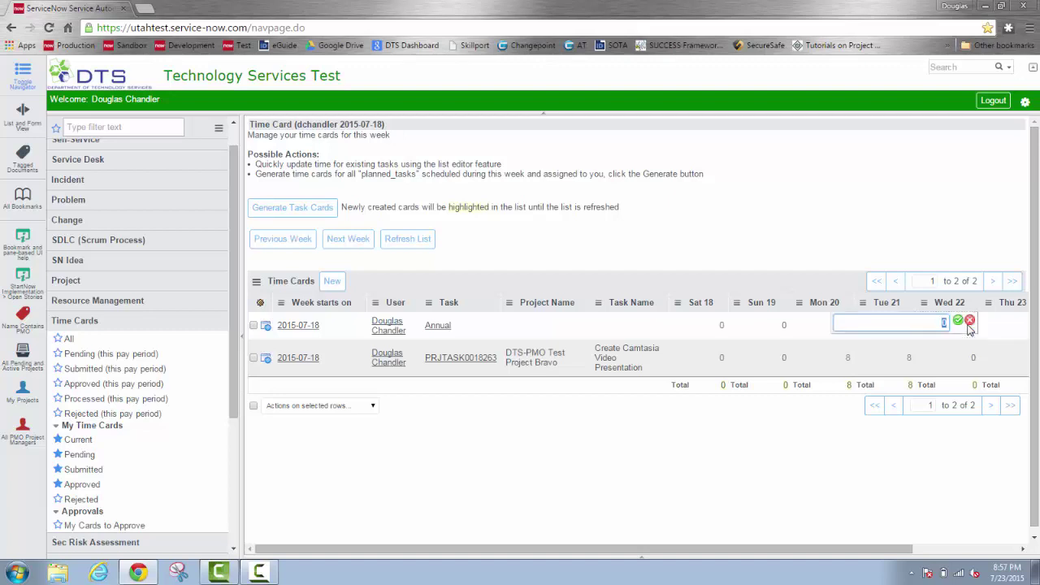
pyautogui.write('8')
pyautogui.click(961, 323)
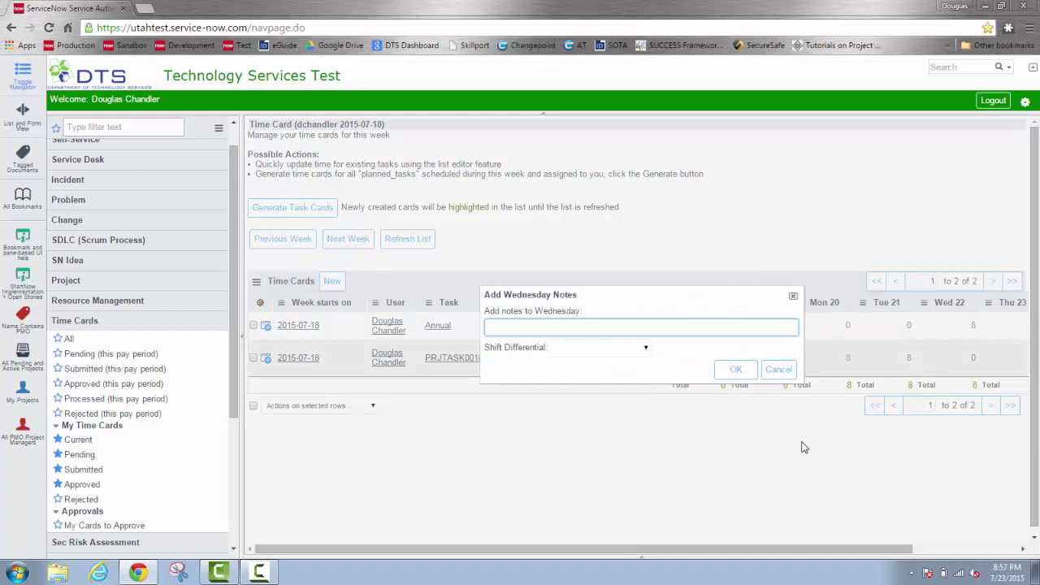
pyautogui.click(779, 371)
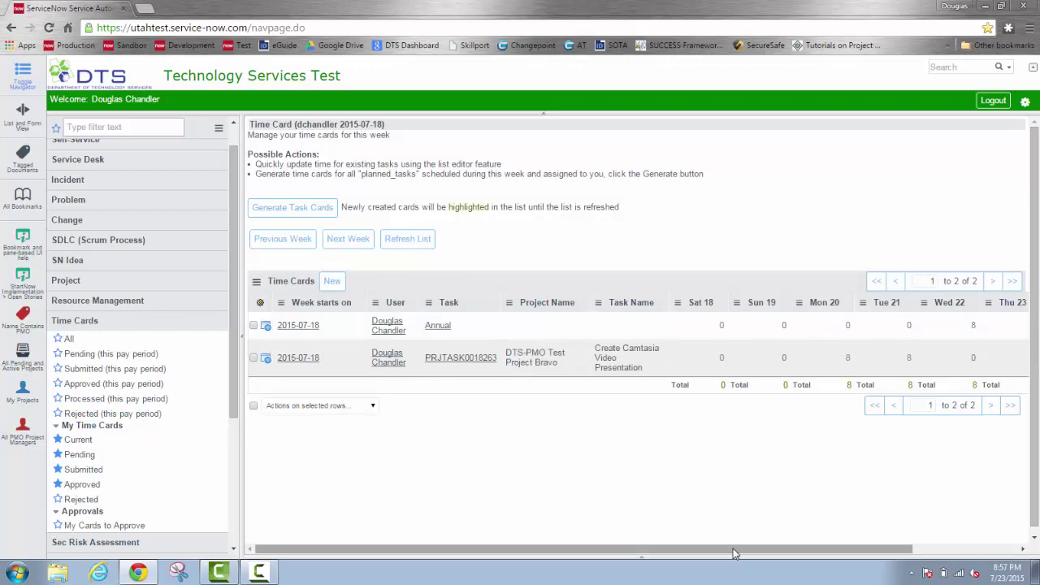
# Step: Refresh the time card list and check the weekly total for each card and for the whole week
pyautogui.moveTo(732, 553); pyautogui.dragTo(896, 560)
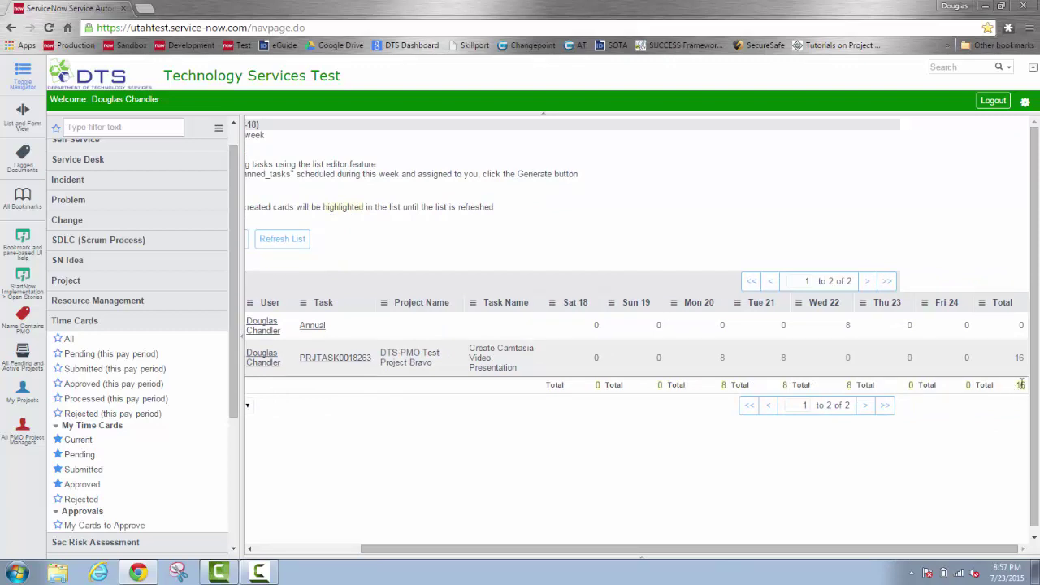
pyautogui.rightClick(650, 278)
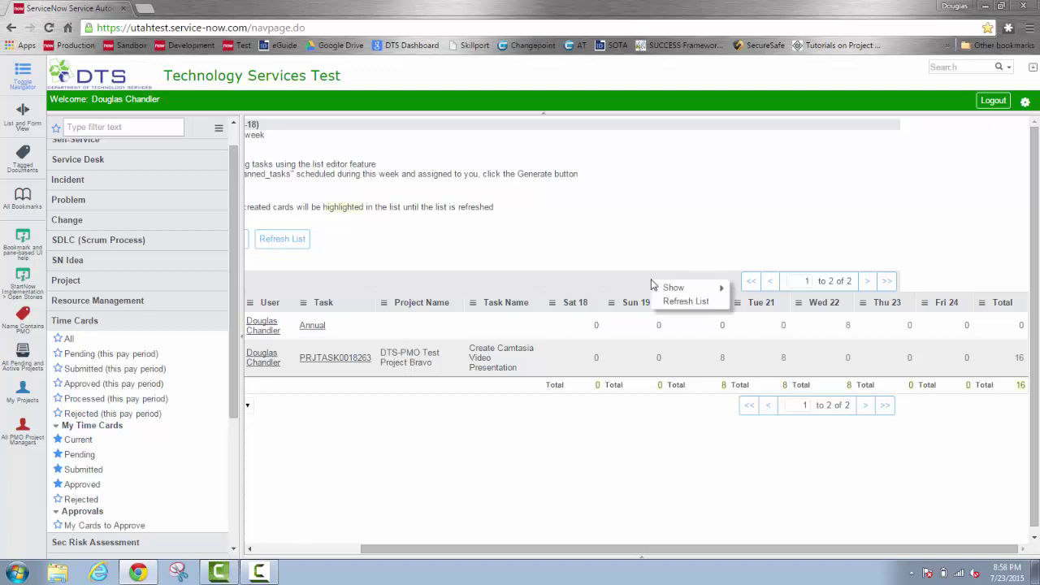
pyautogui.click(685, 304)
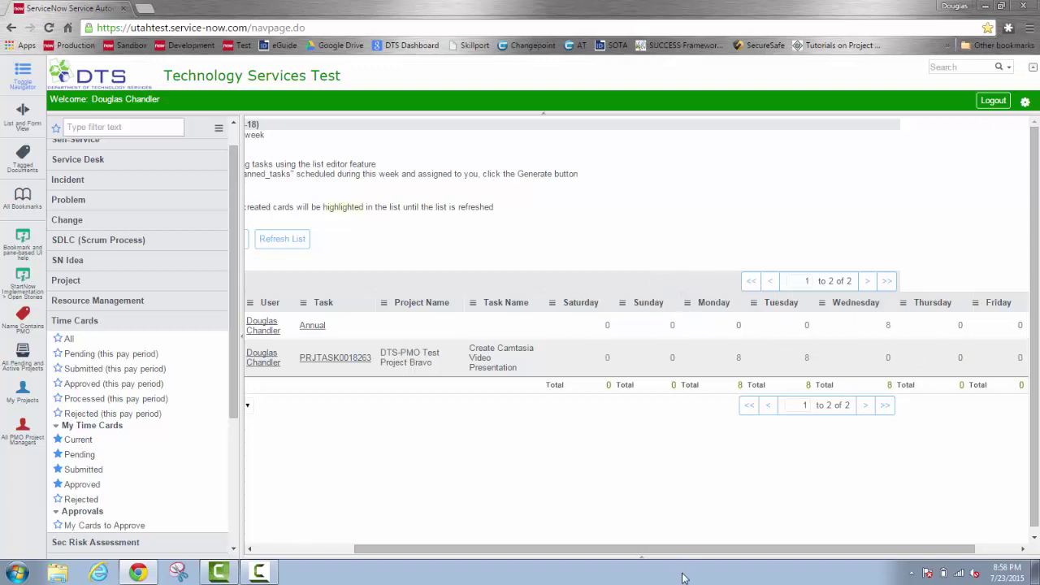
pyautogui.moveTo(689, 551); pyautogui.dragTo(871, 551)
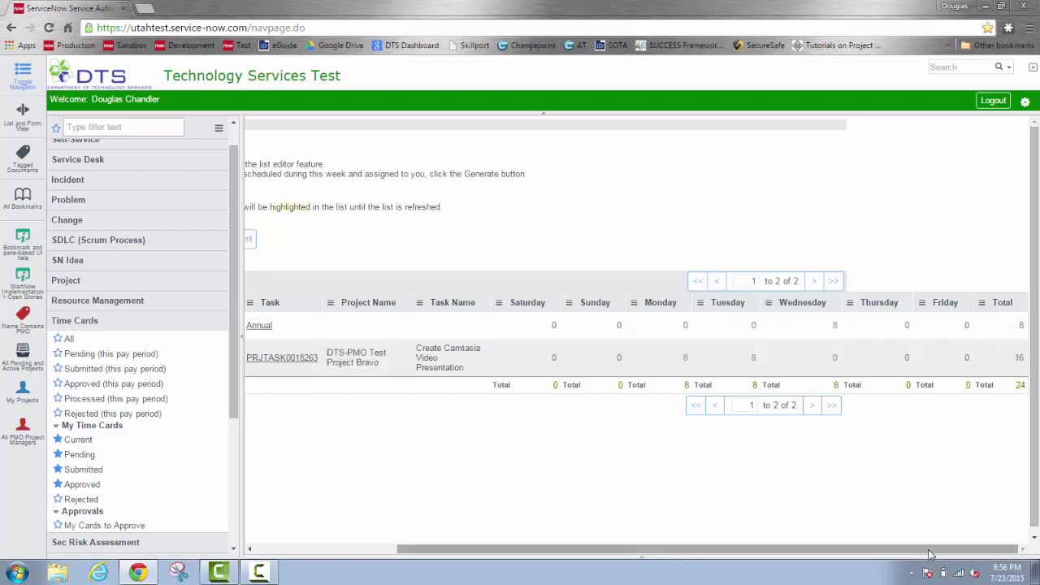
pyautogui.moveTo(930, 554); pyautogui.dragTo(789, 554)
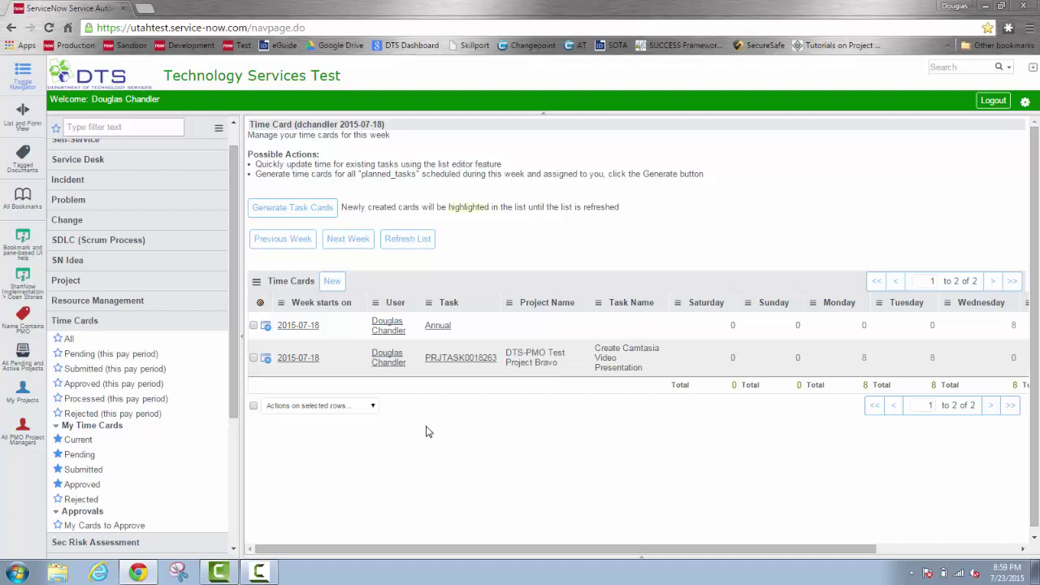
# Step: Select both time cards of the week, Annual and PRJTASK0018263, and delete them
pyautogui.click(253, 325)
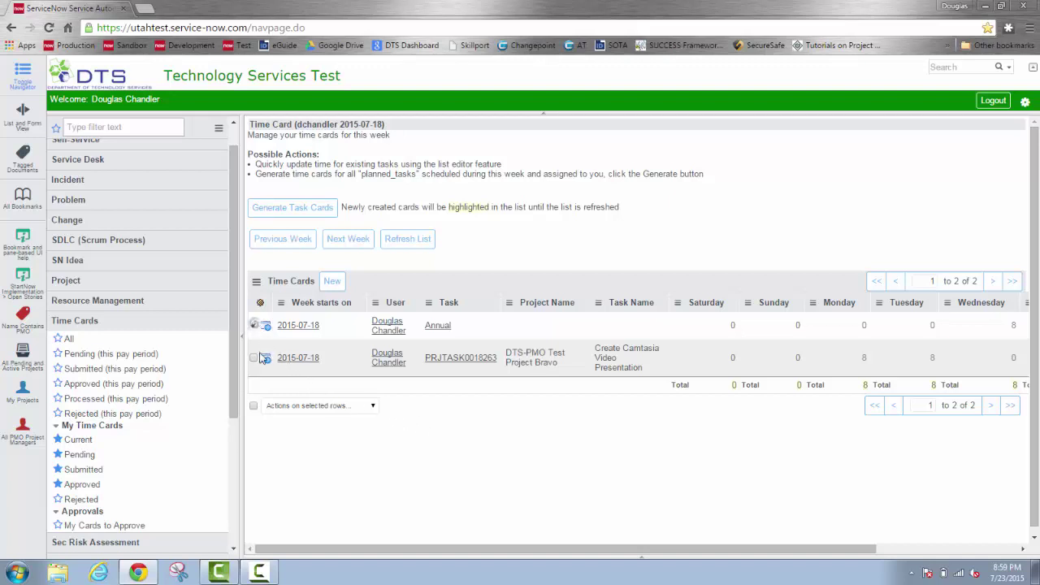
pyautogui.click(373, 405)
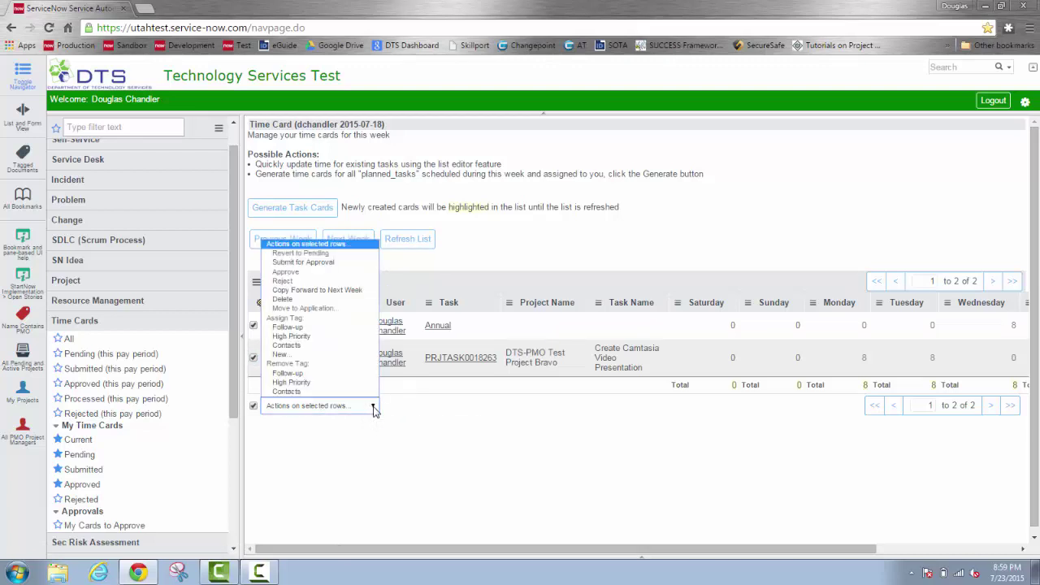
pyautogui.click(294, 299)
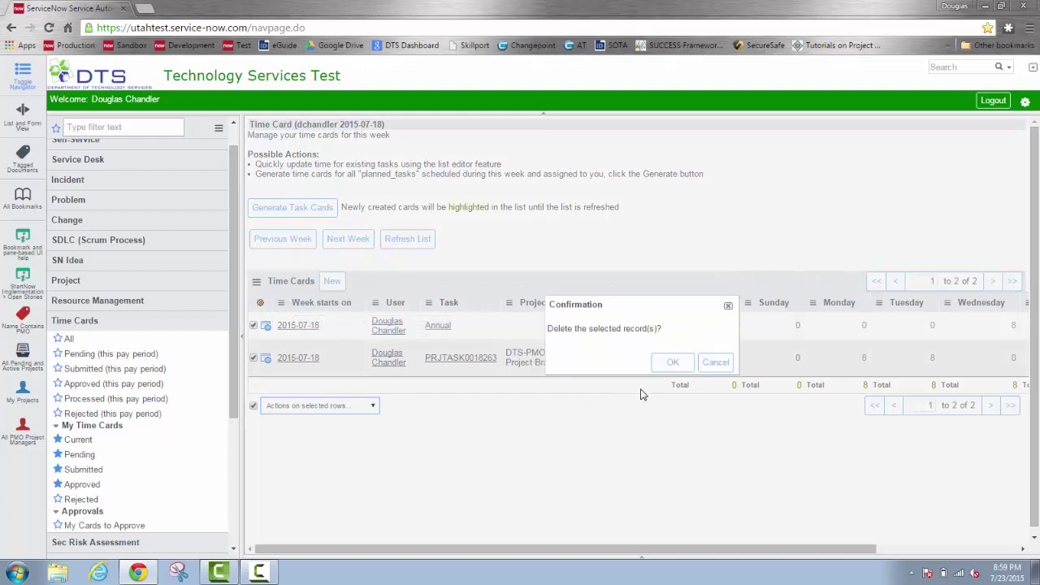
pyautogui.click(675, 364)
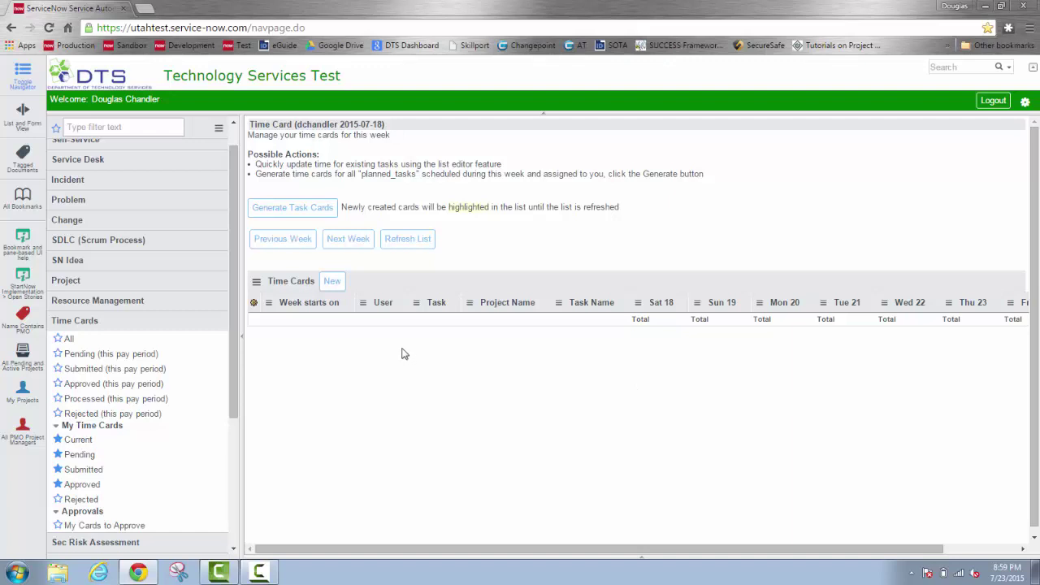
# Step: Generate time cards for all planned tasks of the week and pinned cards from last week
pyautogui.click(274, 212)
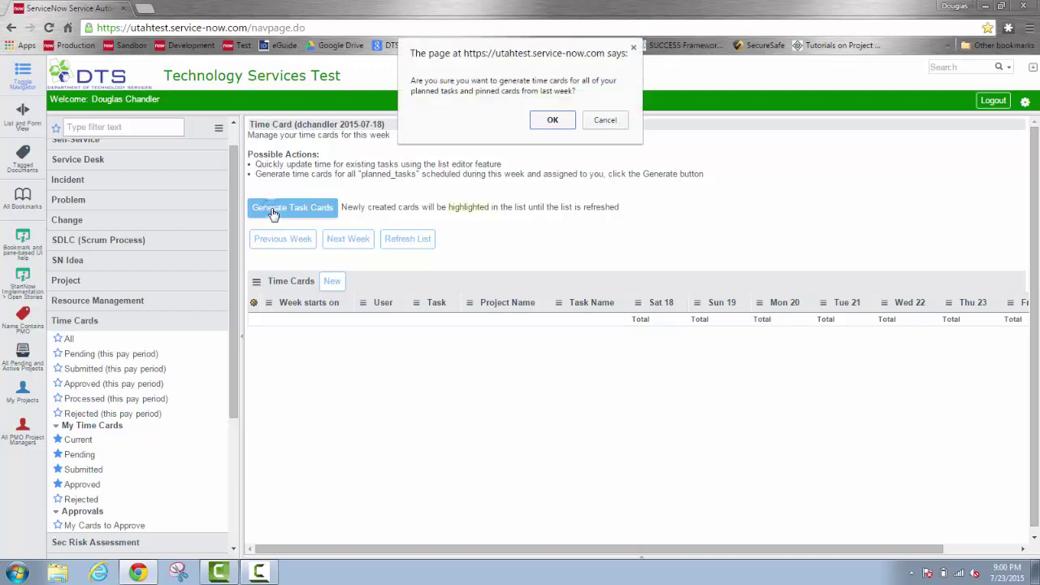
pyautogui.click(553, 120)
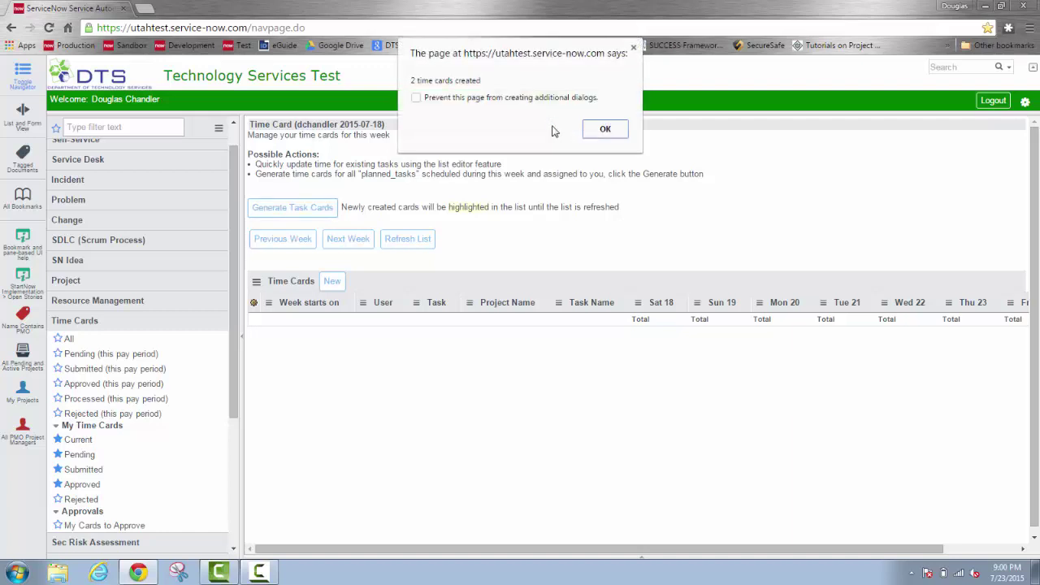
pyautogui.click(608, 133)
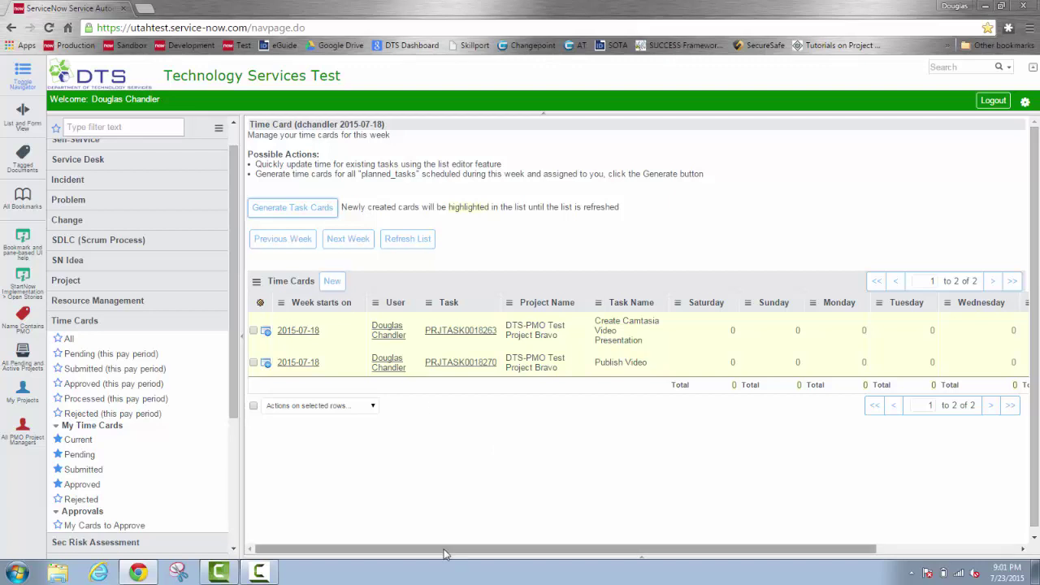
# Step: Start a new time card for the week with the category Non-Project Time and the task Sick
pyautogui.click(331, 280)
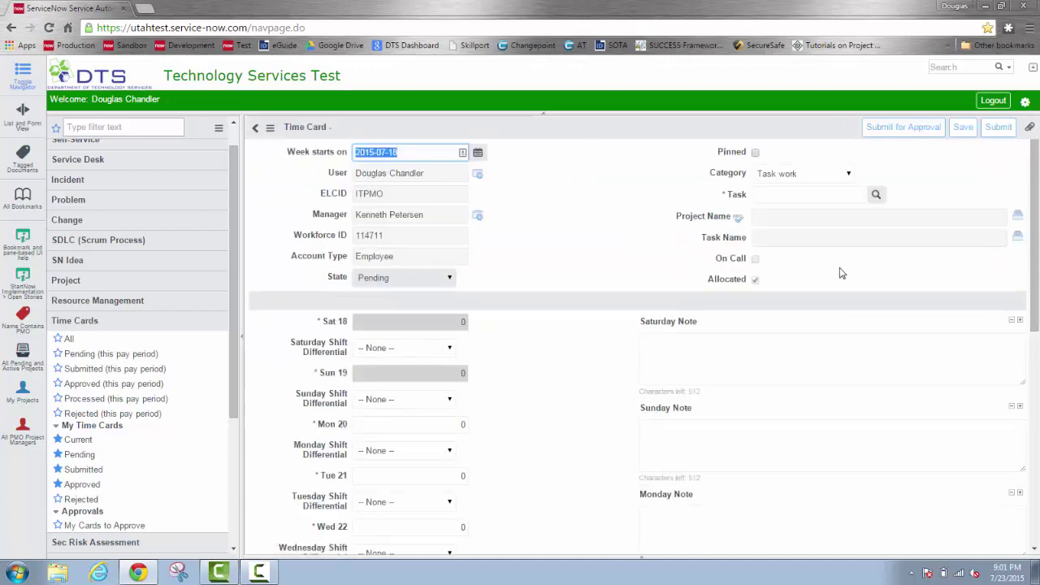
pyautogui.click(847, 174)
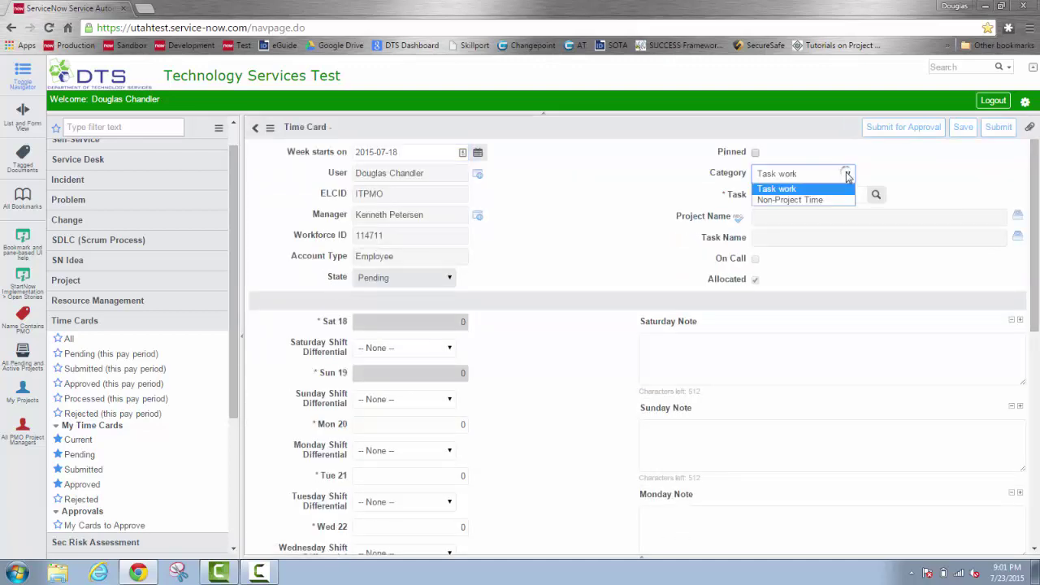
pyautogui.click(813, 200)
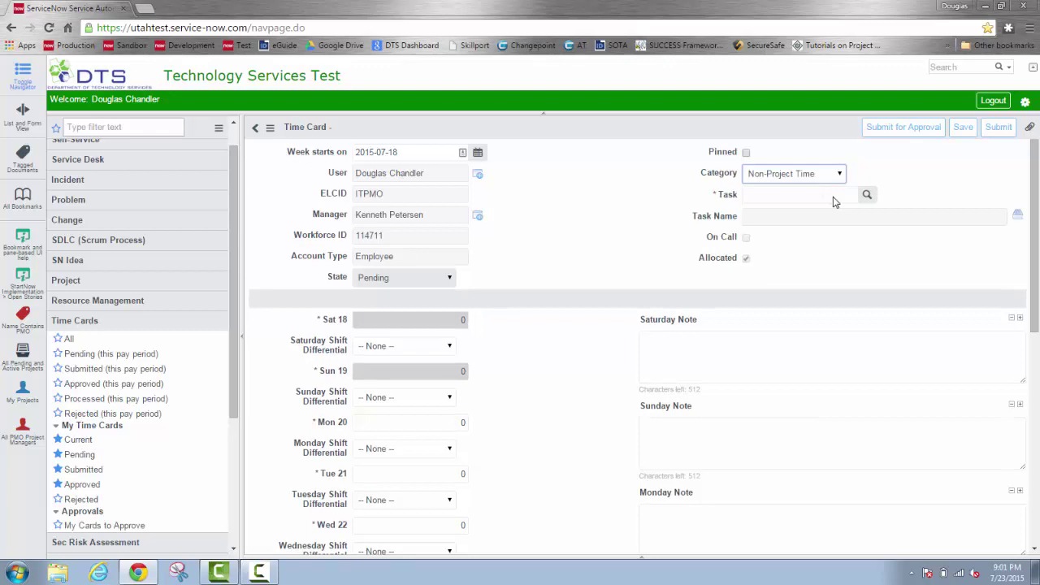
pyautogui.click(833, 198)
pyautogui.write('sick')
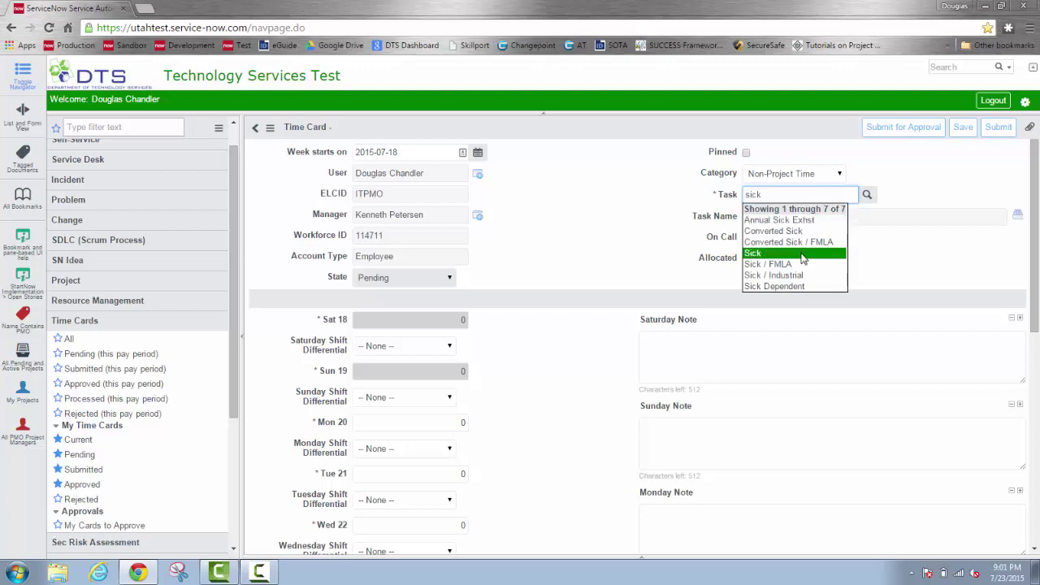
pyautogui.click(802, 258)
# Step: Enter 8 hours for Wed 22 on the Sick time card, save it and return to the week's list
pyautogui.scroll(-2, 699, 235)
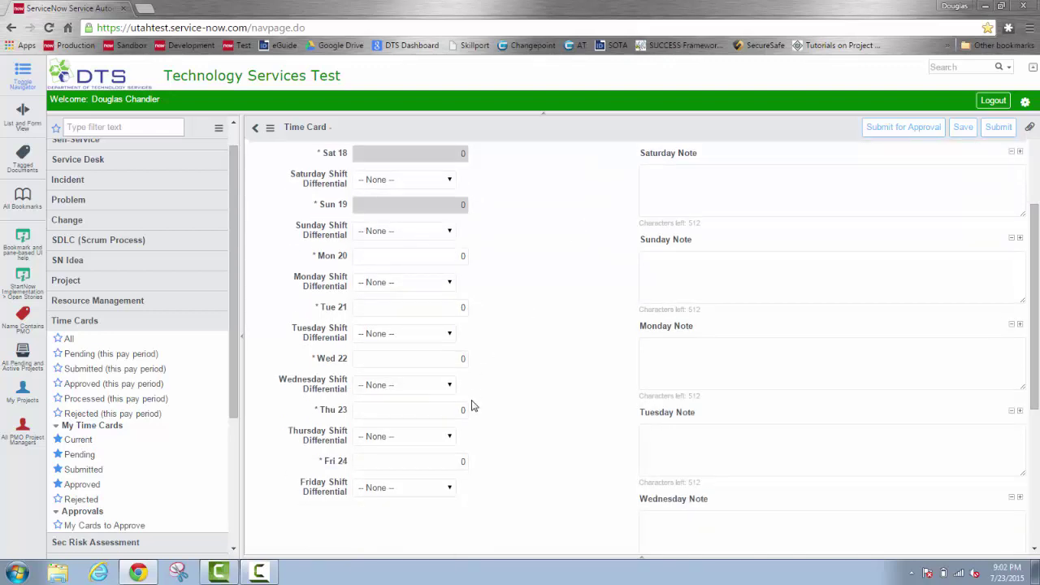
pyautogui.doubleClick(462, 360)
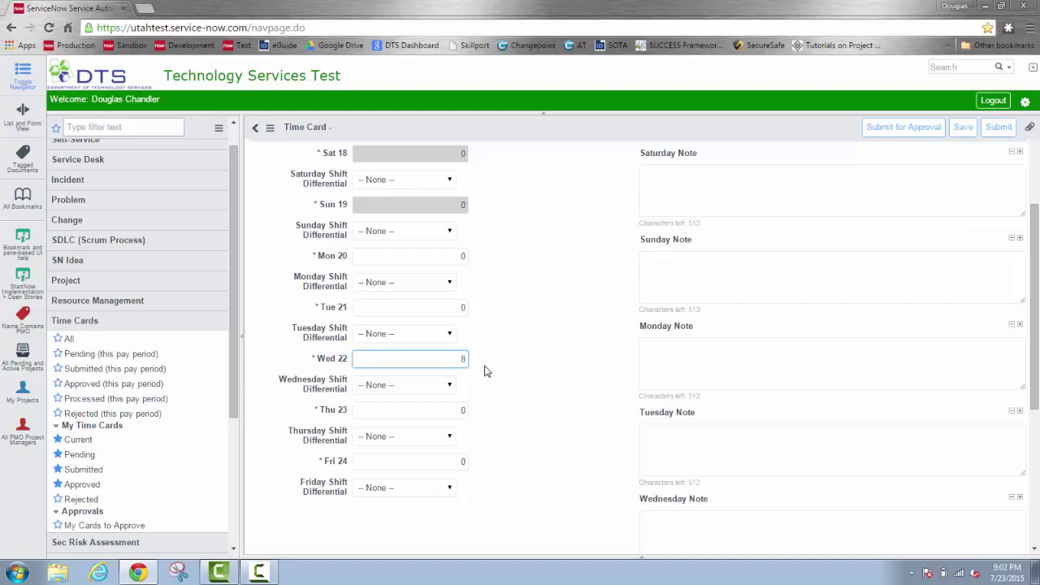
pyautogui.click(558, 364)
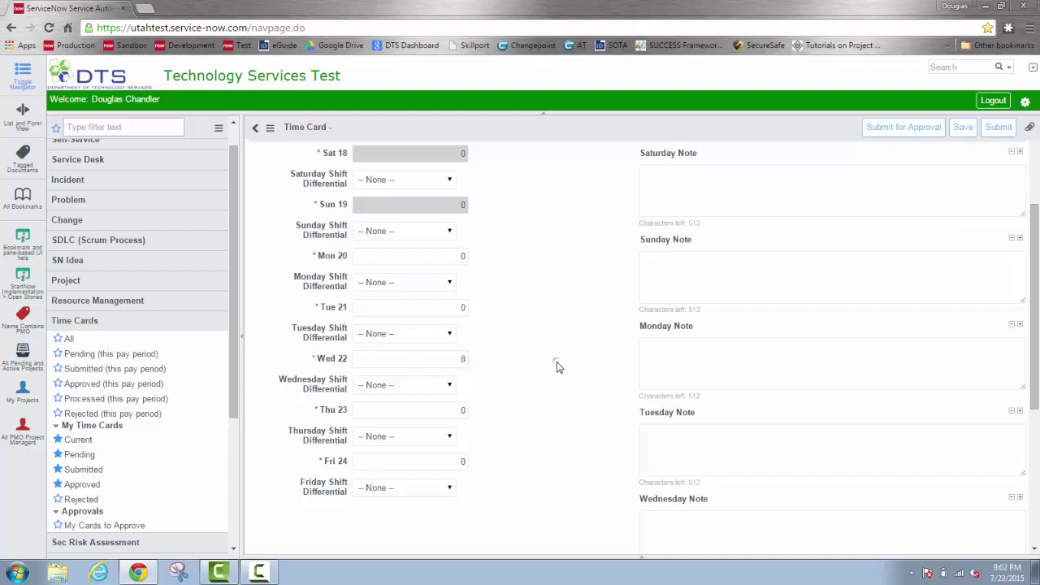
pyautogui.click(964, 132)
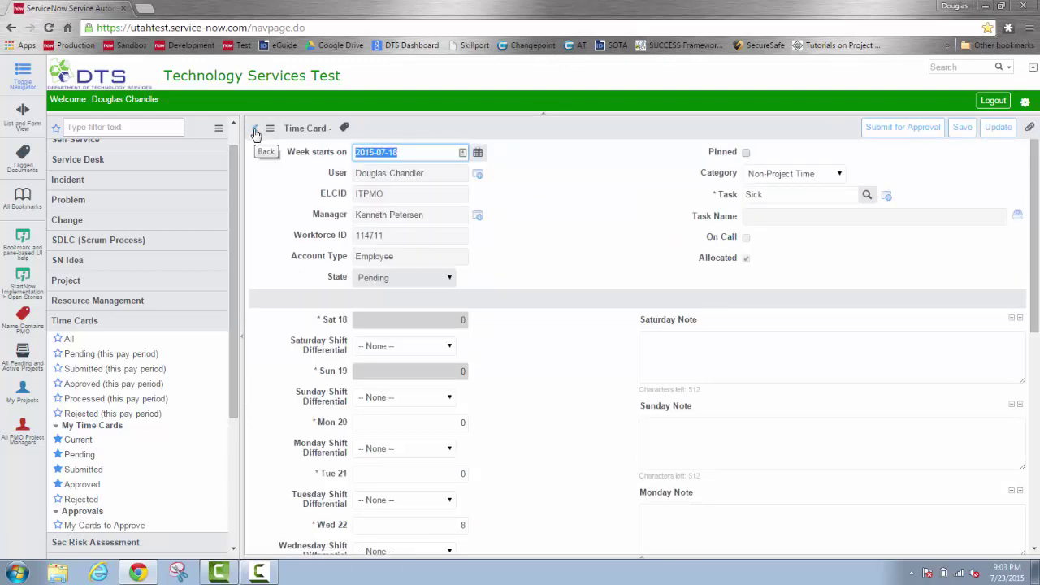
pyautogui.click(256, 131)
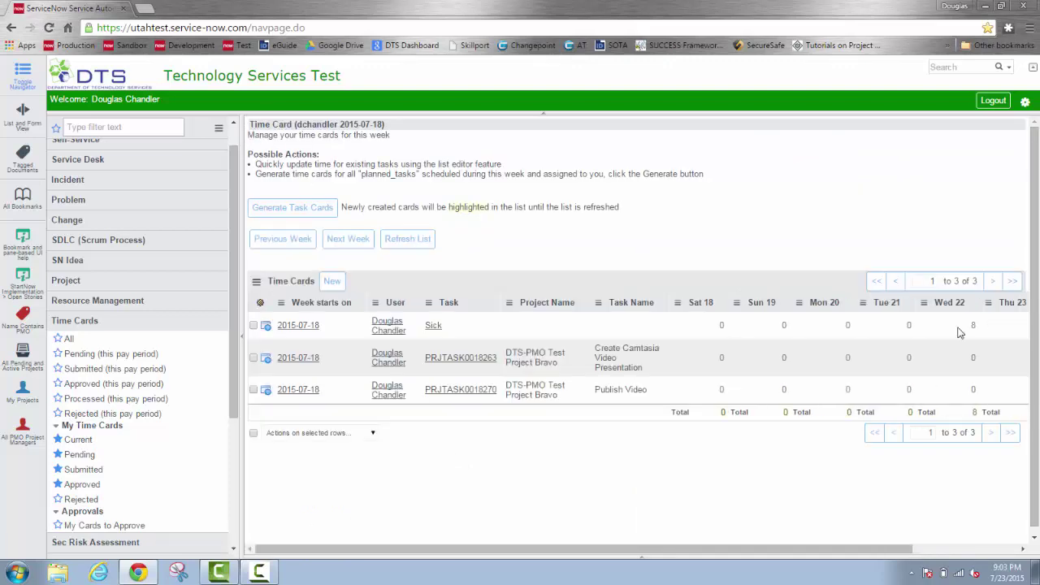
# Step: Check the Sick card's Wednesday hours and the weekly totals in the time card list
pyautogui.doubleClick(973, 326)
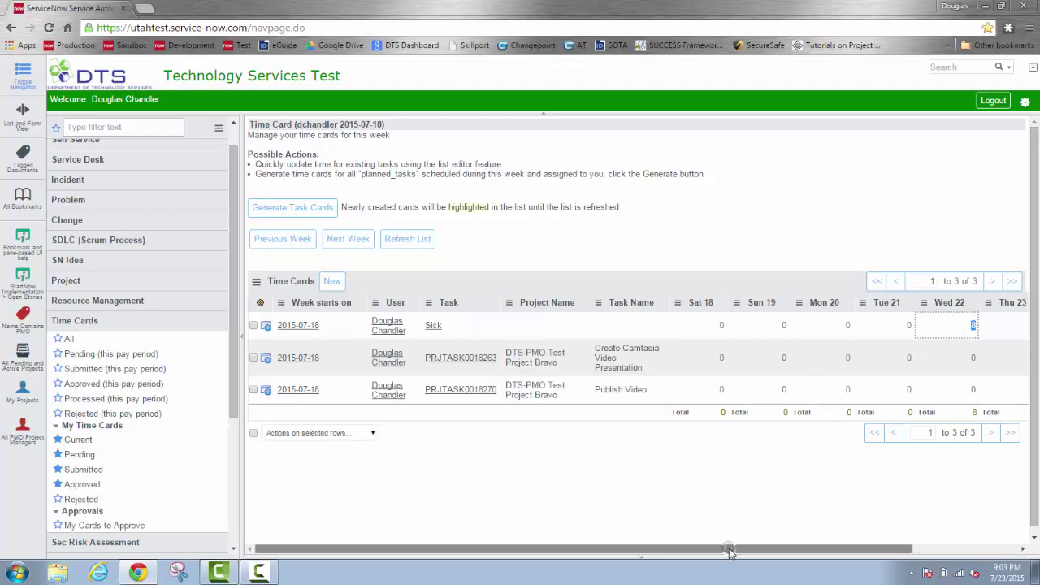
pyautogui.moveTo(730, 553); pyautogui.dragTo(913, 559)
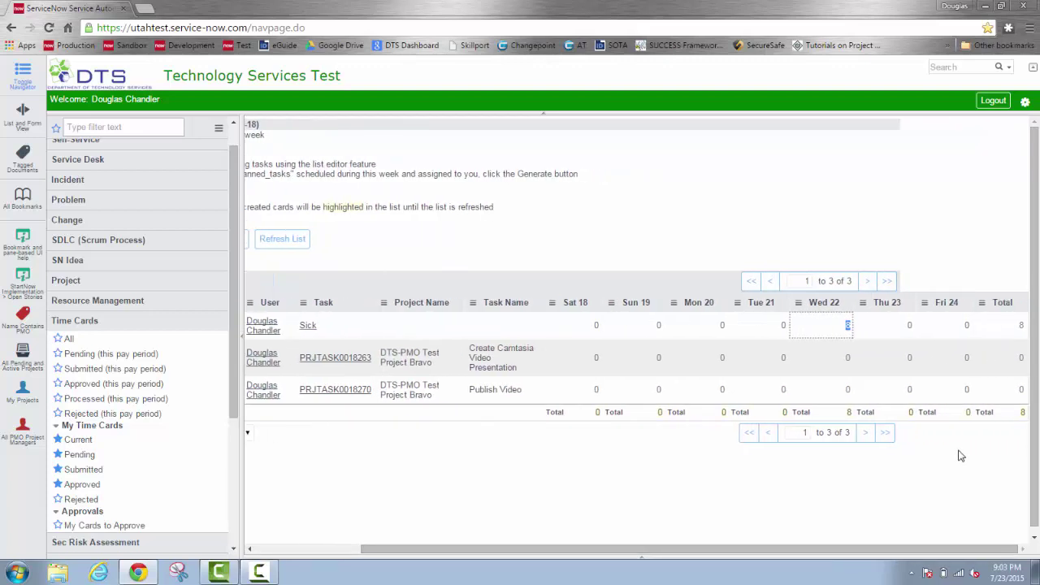
pyautogui.click(1021, 324)
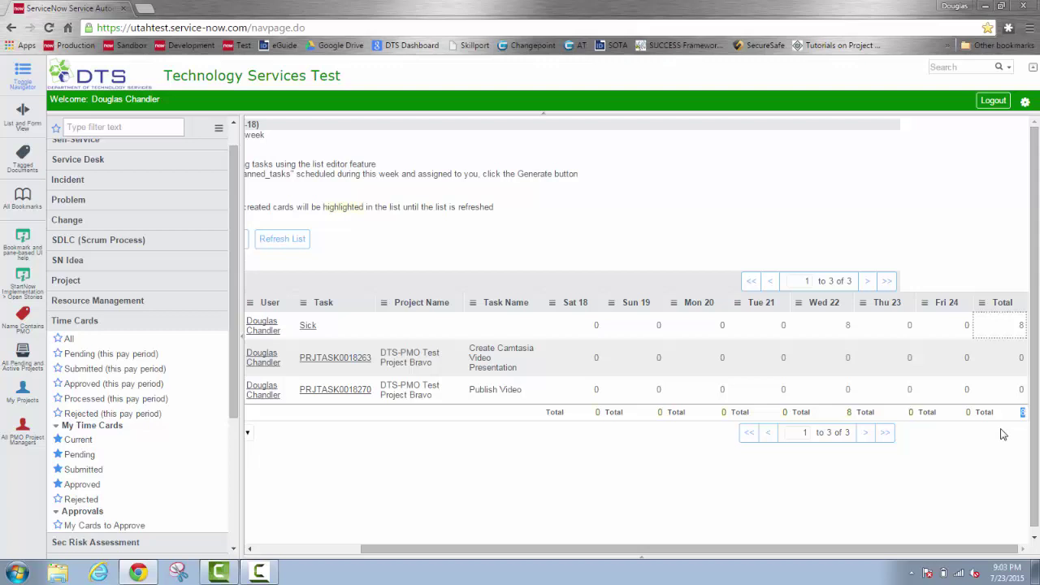
# Step: Set the Mon 20 hours of the Create Camtasia Video Presentation card to 8, leaving the Monday notes empty
pyautogui.doubleClick(718, 359)
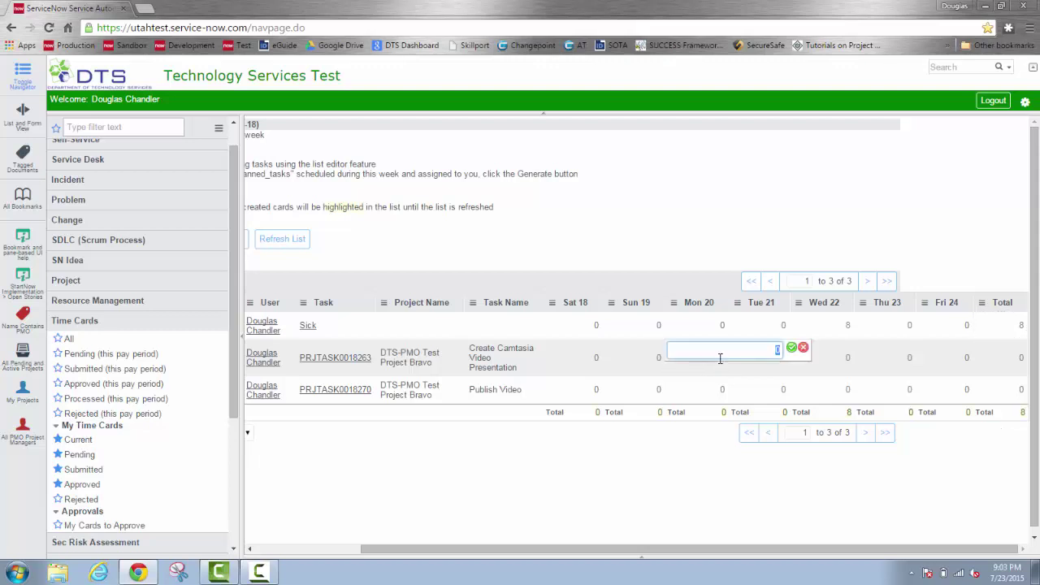
pyautogui.write('8')
pyautogui.press('Return')
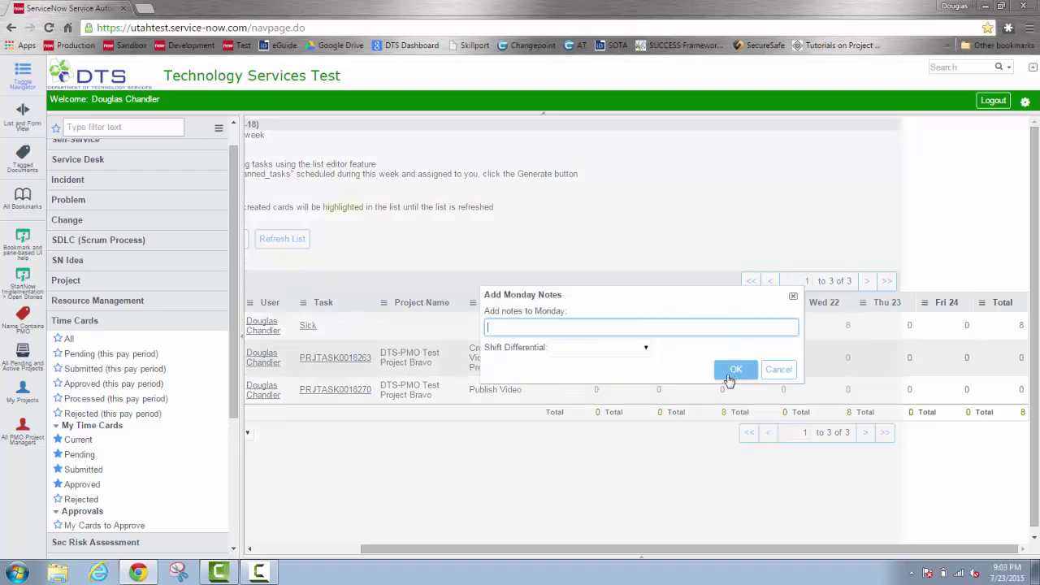
pyautogui.click(730, 372)
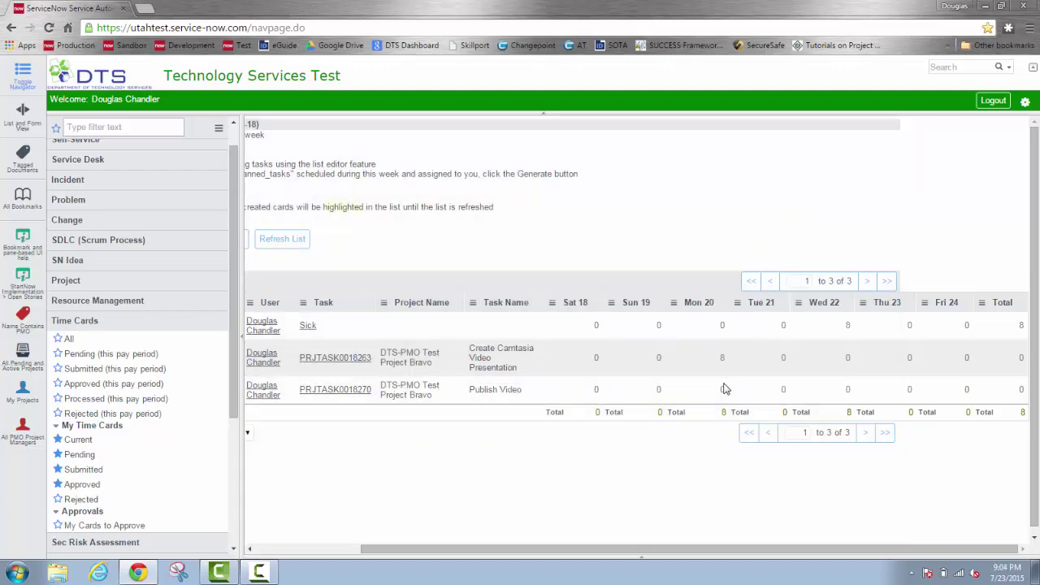
# Step: Set the Tue 21 hours of the Publish Video card to 8, leaving the Tuesday notes empty
pyautogui.click(781, 394)
pyautogui.click(782, 393)
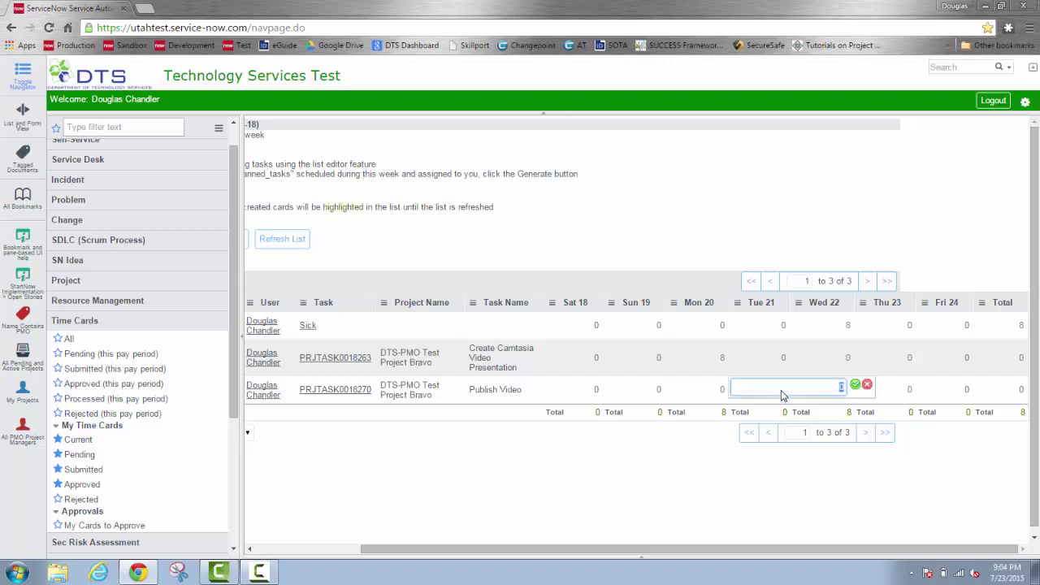
pyautogui.write('8')
pyautogui.click(856, 387)
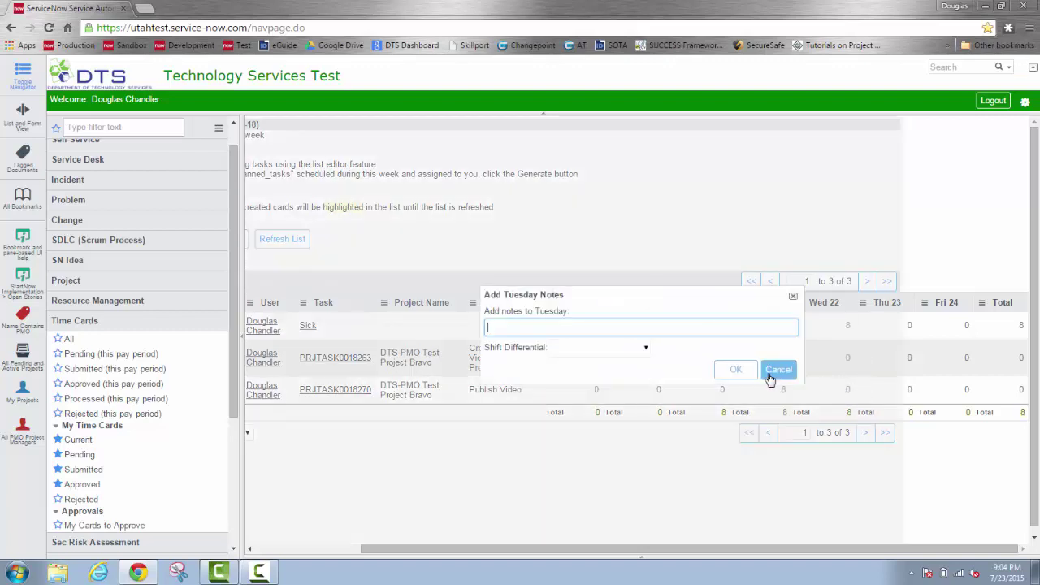
pyautogui.click(734, 376)
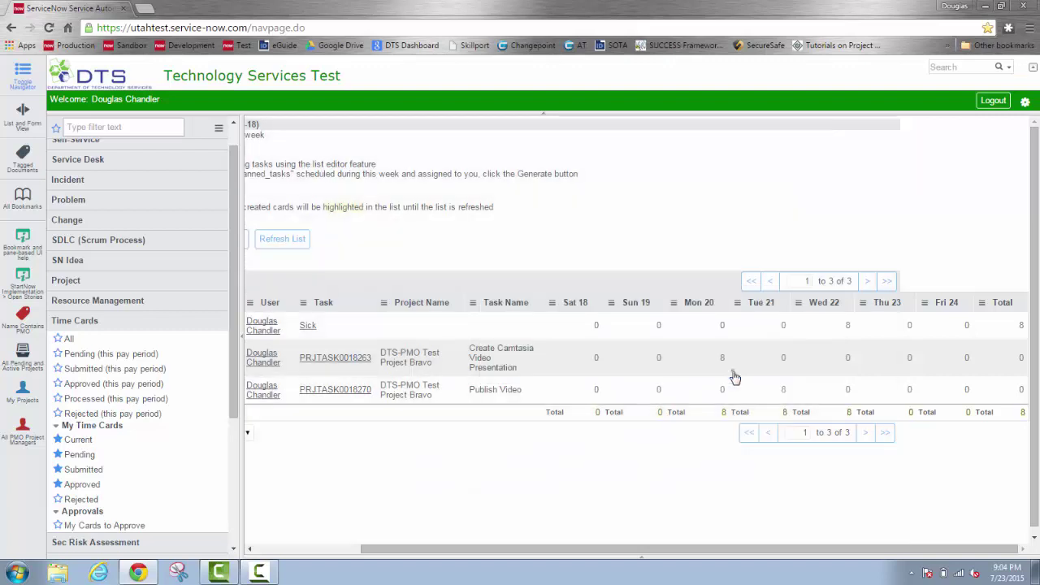
# Step: Set the Thu 23 hours of the Create Camtasia Video Presentation card to 4, leaving the Thursday notes empty
pyautogui.doubleClick(909, 363)
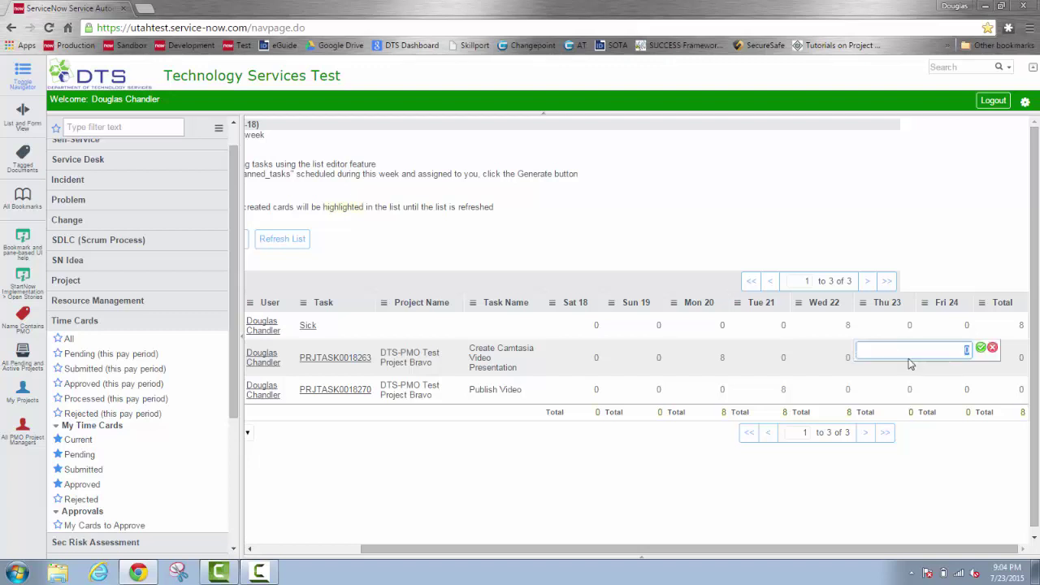
pyautogui.write('4')
pyautogui.click(982, 348)
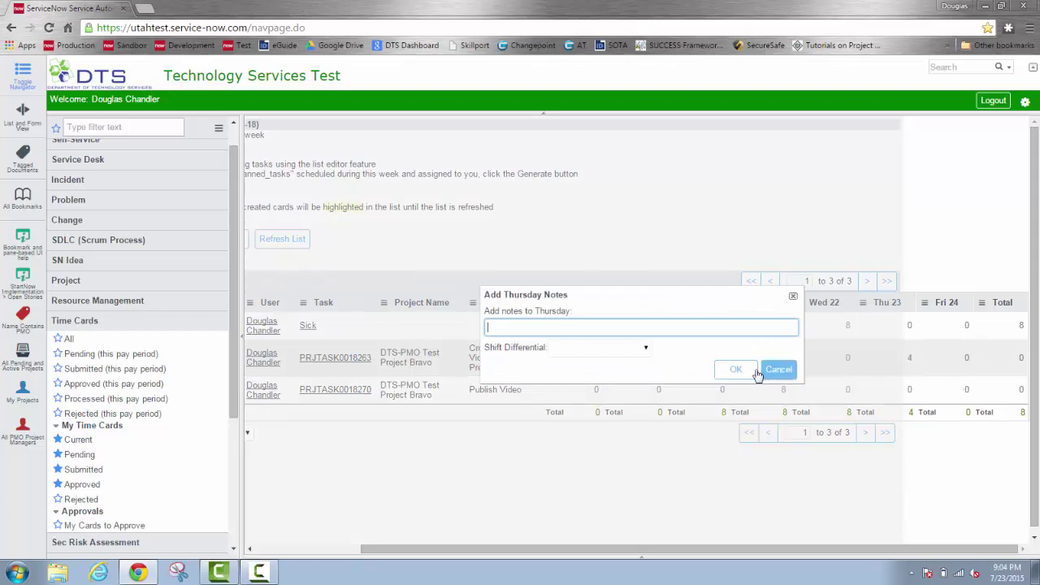
pyautogui.click(774, 371)
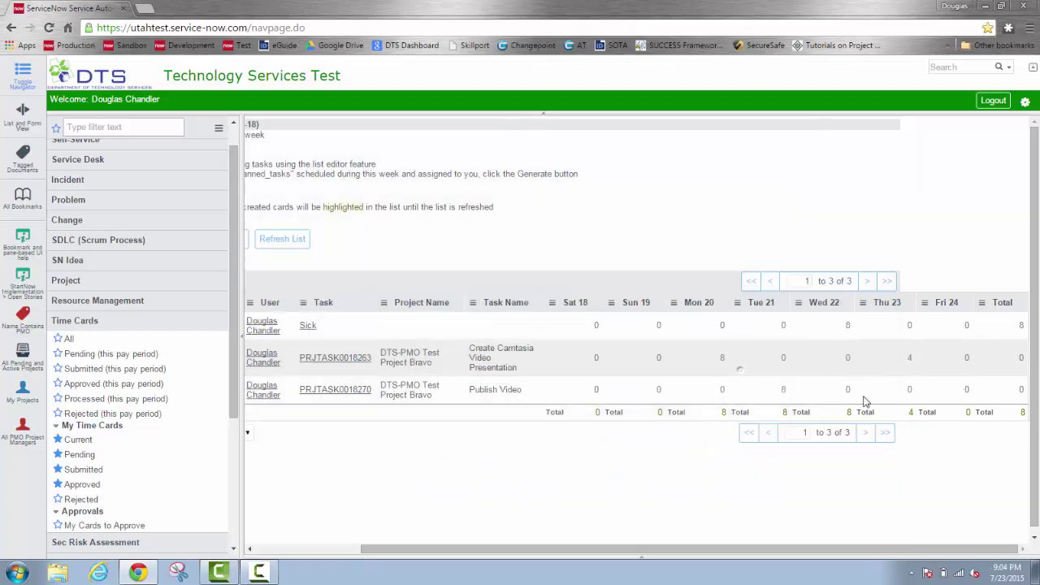
# Step: Set the Thu 23 hours of the Publish Video card to 4, leaving the Thursday notes empty
pyautogui.doubleClick(911, 388)
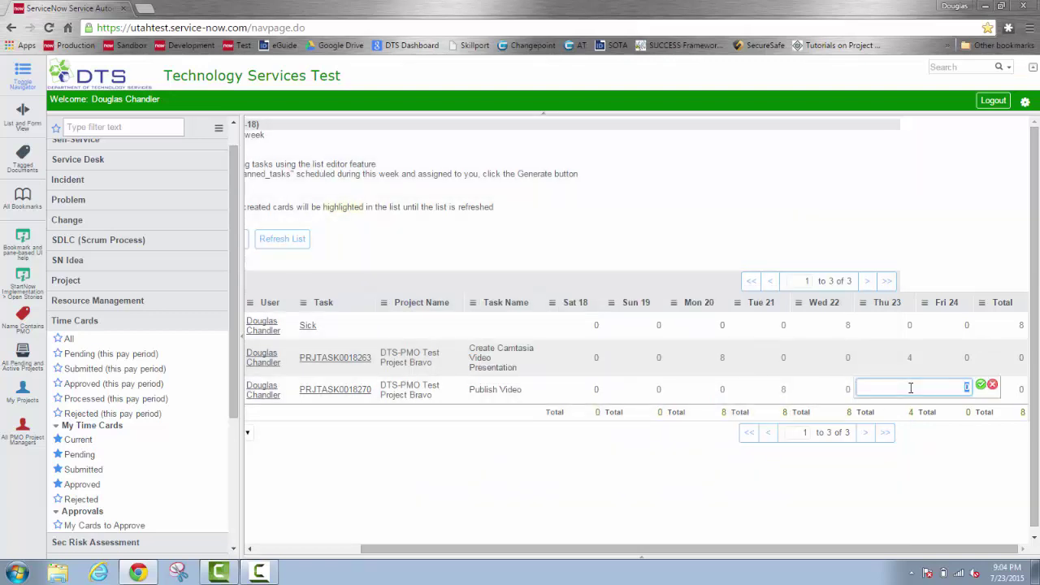
pyautogui.click(982, 386)
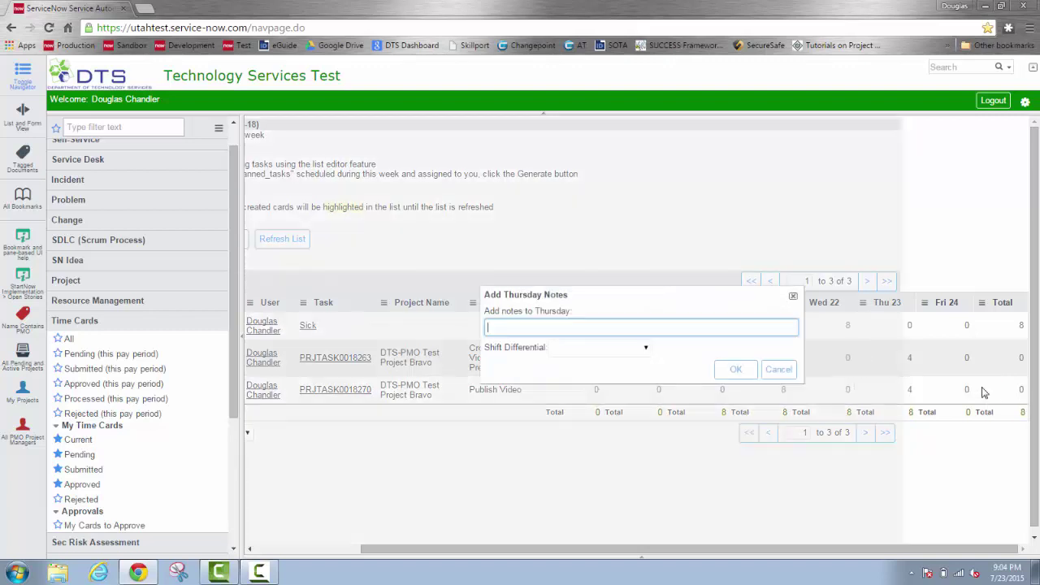
pyautogui.click(734, 370)
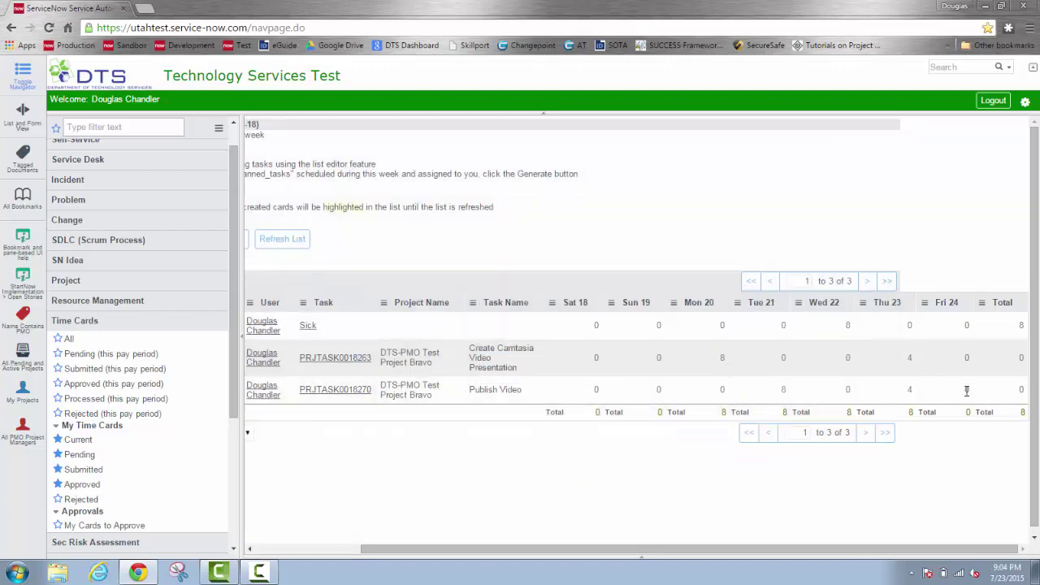
# Step: Set the Fri 24 hours of the Publish Video card to 8 with the Friday note "Completed video training - first unedited take"
pyautogui.doubleClick(966, 388)
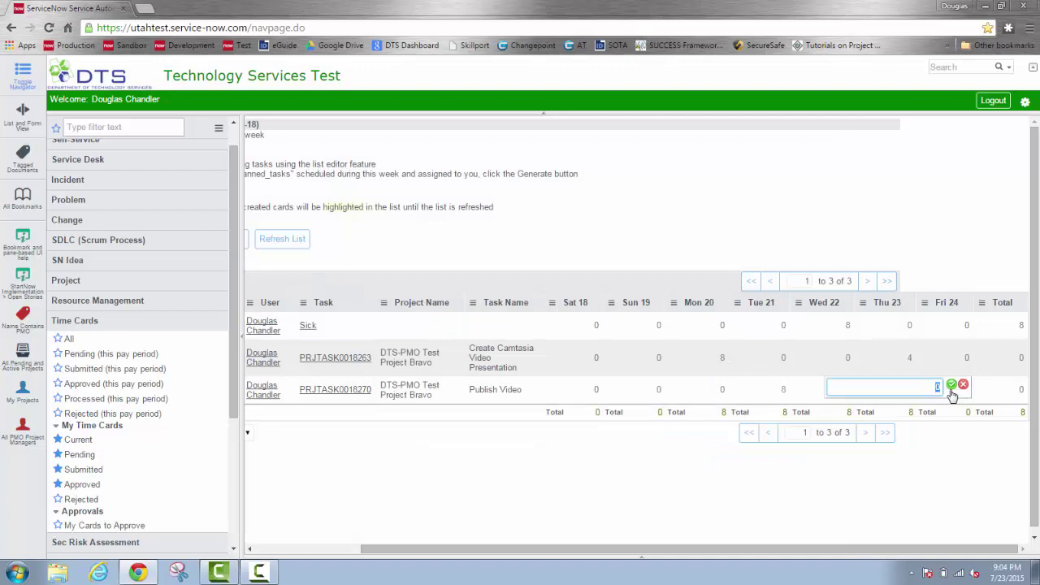
pyautogui.click(952, 387)
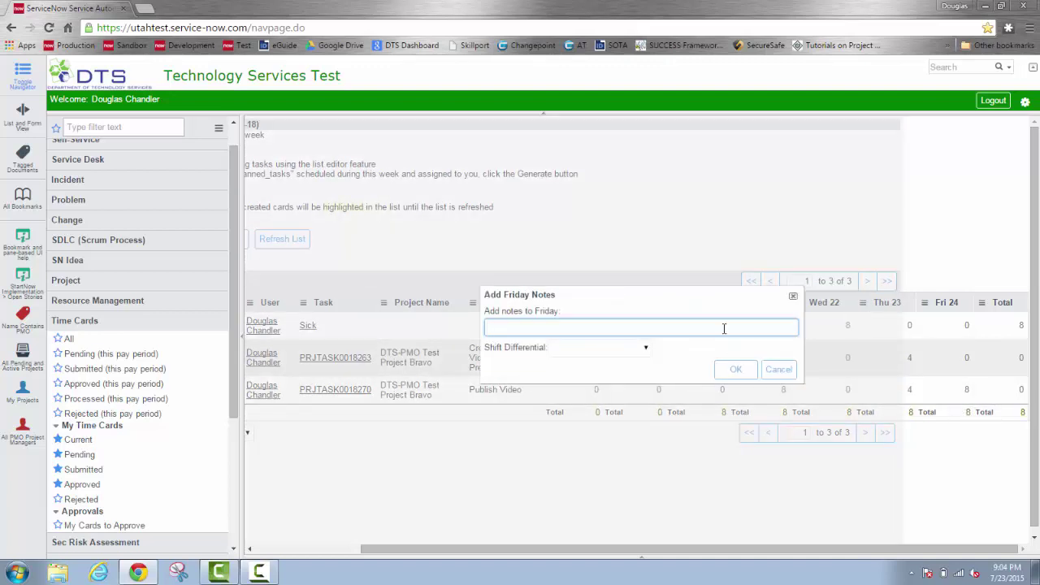
pyautogui.write('Completed video training - first un')
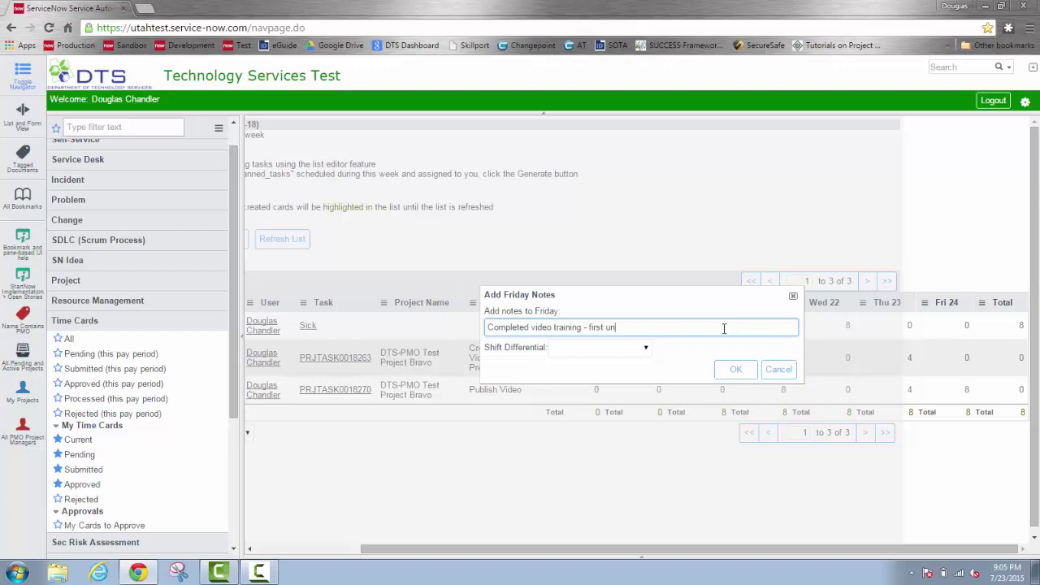
pyautogui.write('edited take')
pyautogui.click(735, 369)
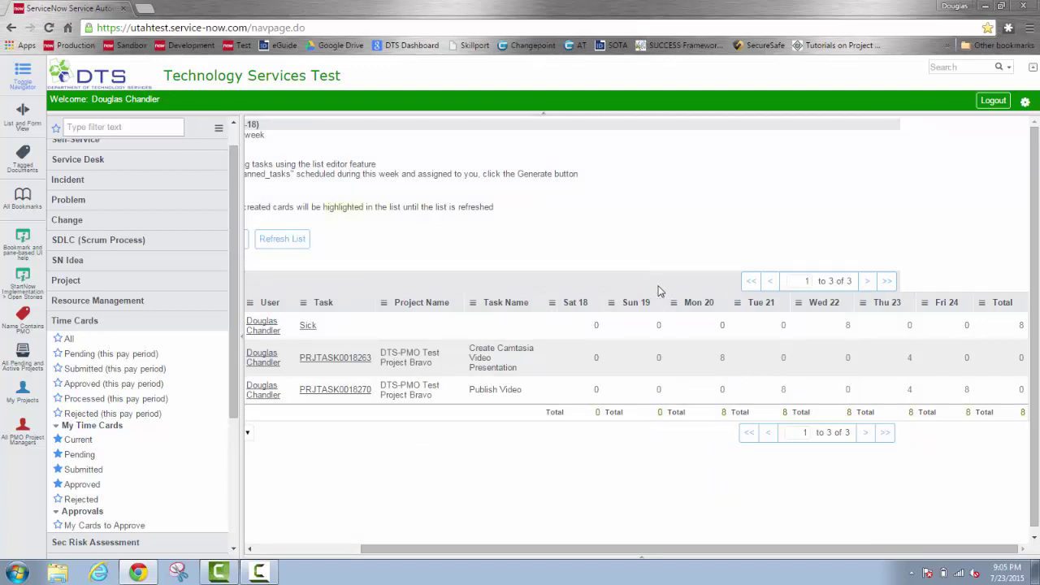
# Step: Refresh the time card list and check the weekly totals for each card and day
pyautogui.rightClick(660, 291)
pyautogui.click(695, 306)
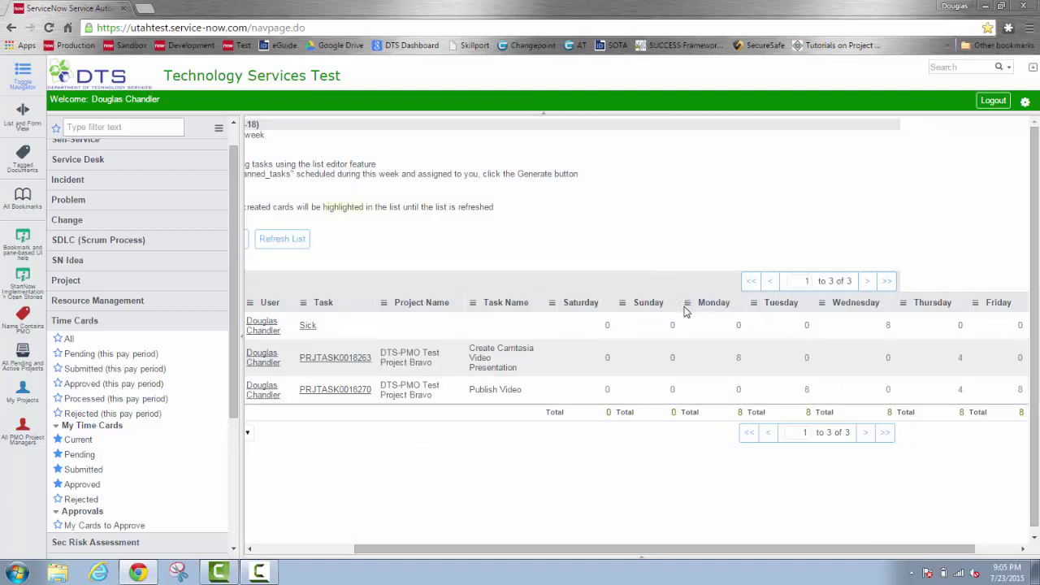
pyautogui.hscroll(1, 612, 490)
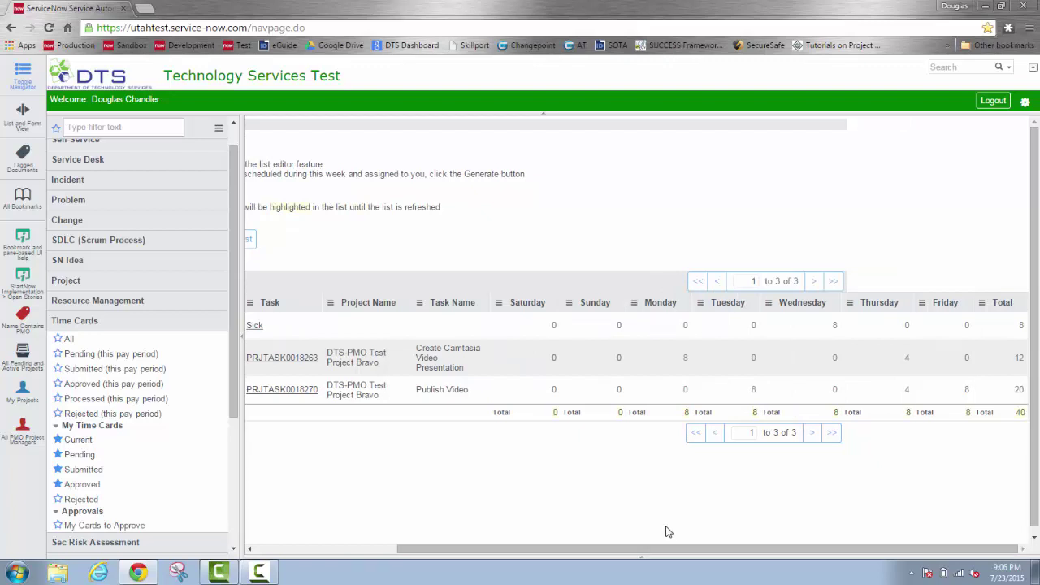
# Step: Select all time cards of the week and submit them for approval
pyautogui.moveTo(670, 546); pyautogui.dragTo(320, 472)
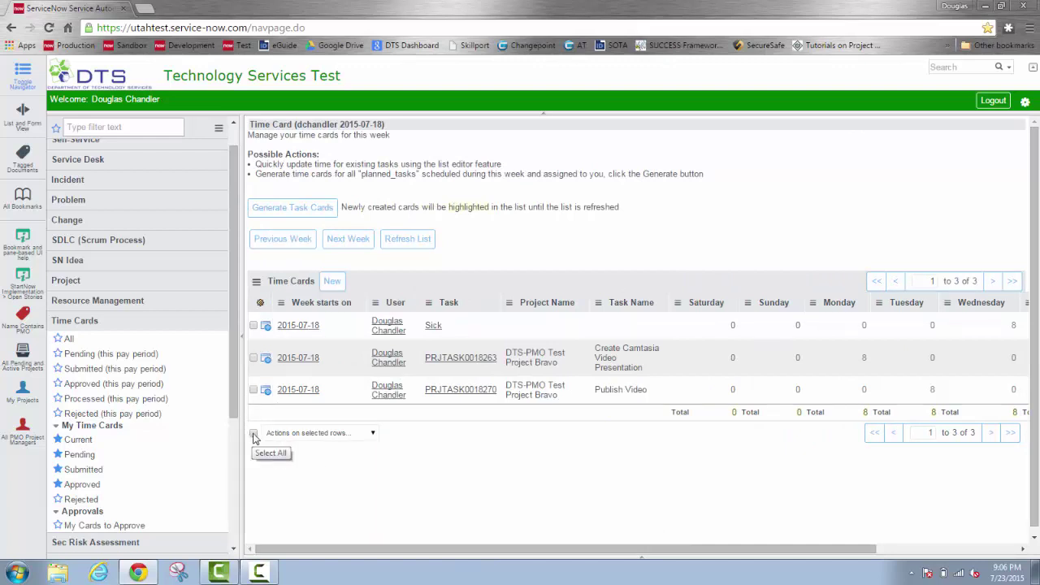
pyautogui.click(254, 435)
pyautogui.click(373, 437)
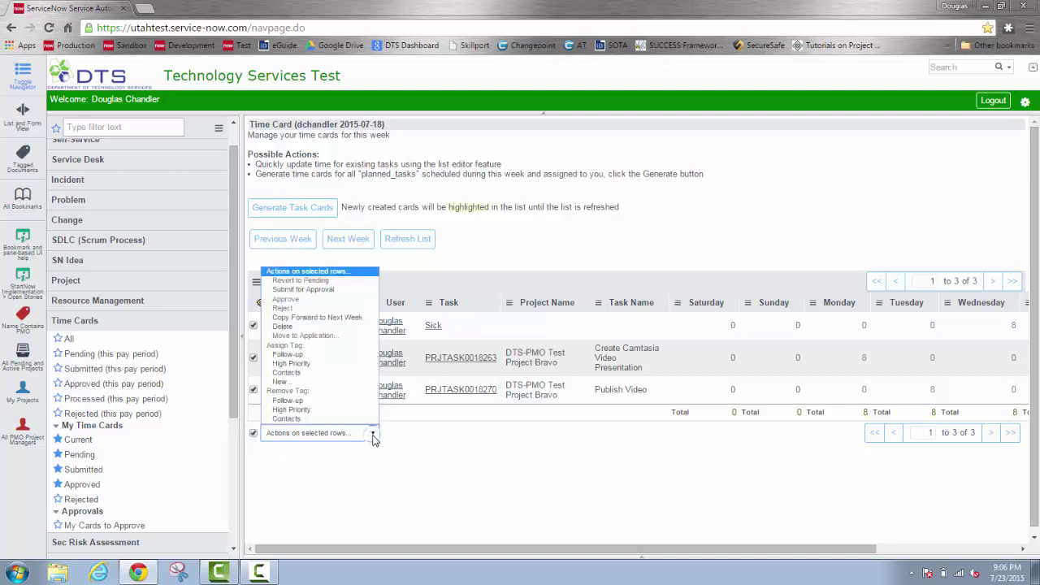
pyautogui.click(325, 290)
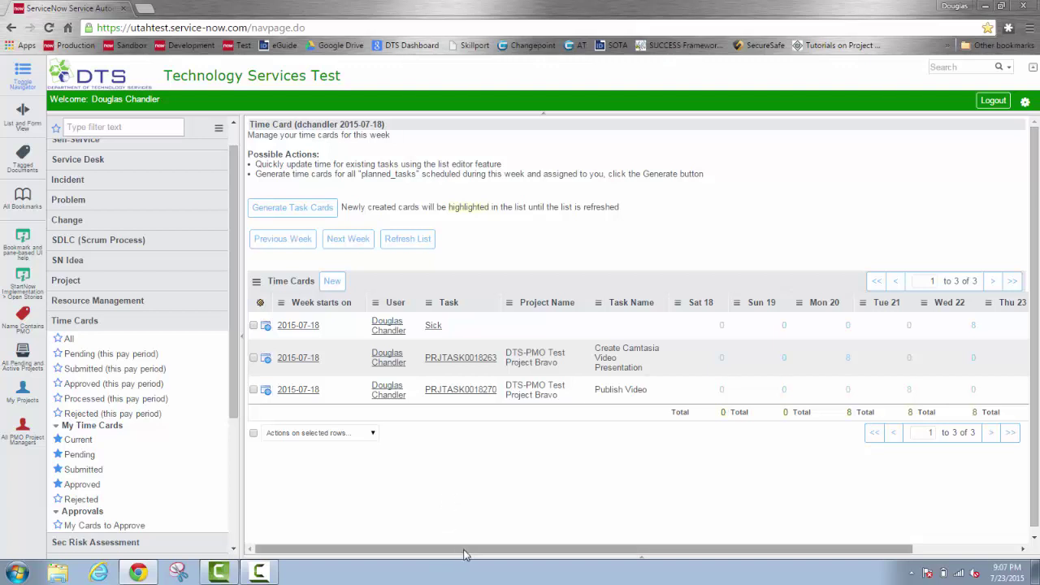
# Step: Try to edit the Mon 20 hours of the submitted Create Camtasia Video Presentation card
pyautogui.moveTo(466, 553); pyautogui.dragTo(682, 556)
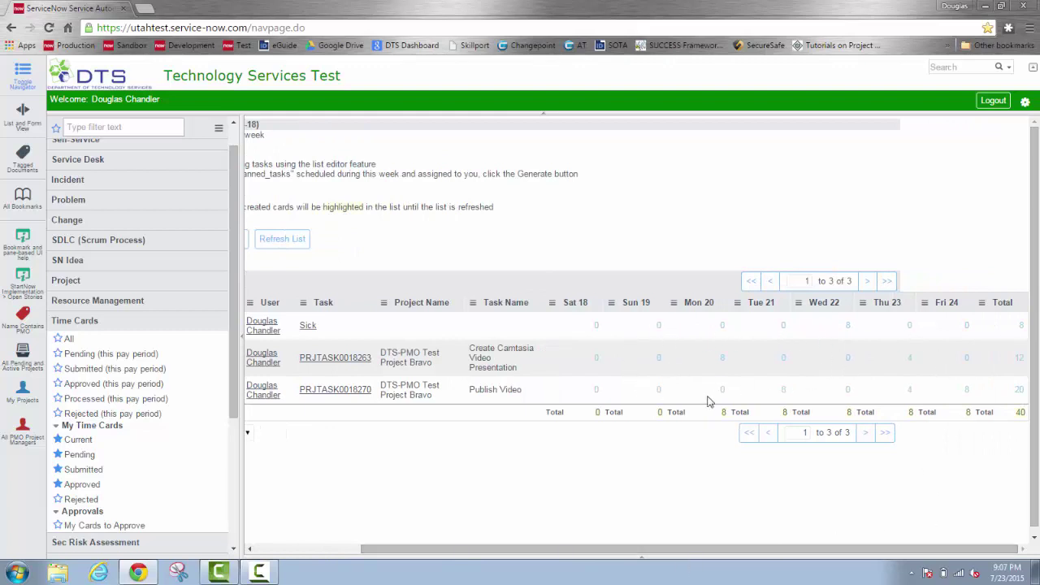
pyautogui.doubleClick(722, 356)
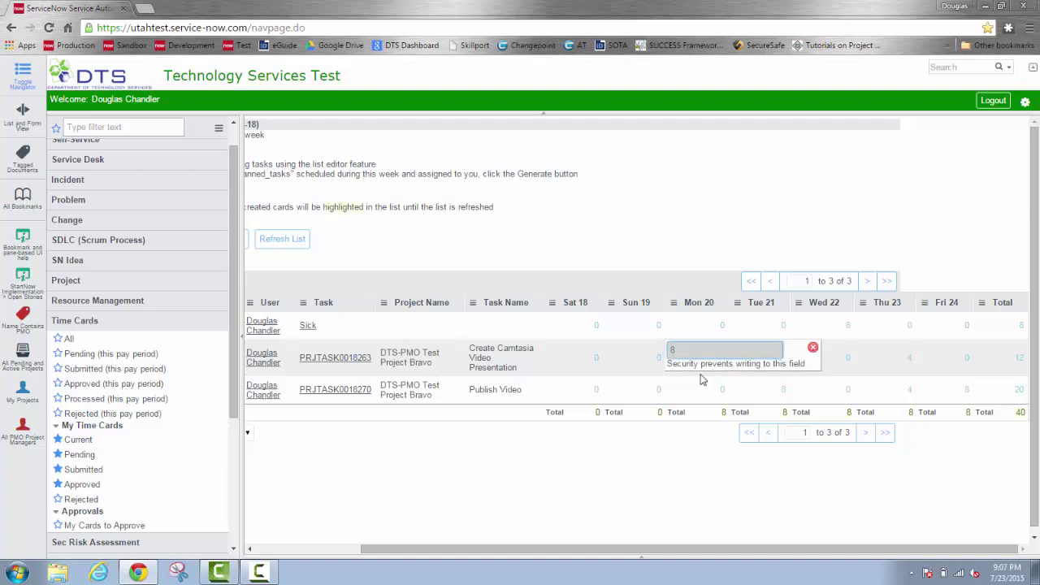
pyautogui.click(813, 348)
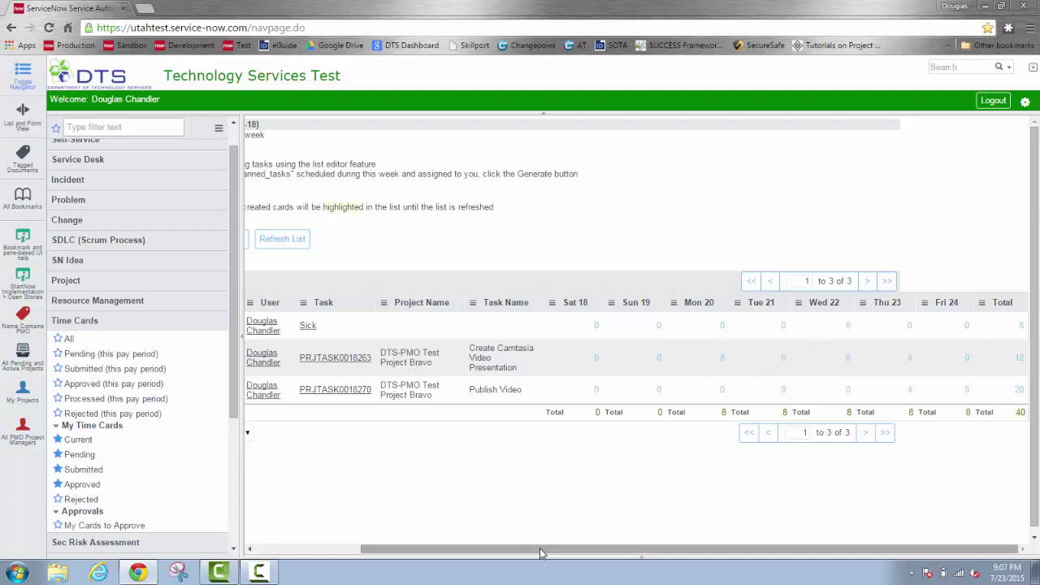
# Step: Select all submitted time cards of the week and revert them to pending
pyautogui.moveTo(540, 553); pyautogui.dragTo(382, 565)
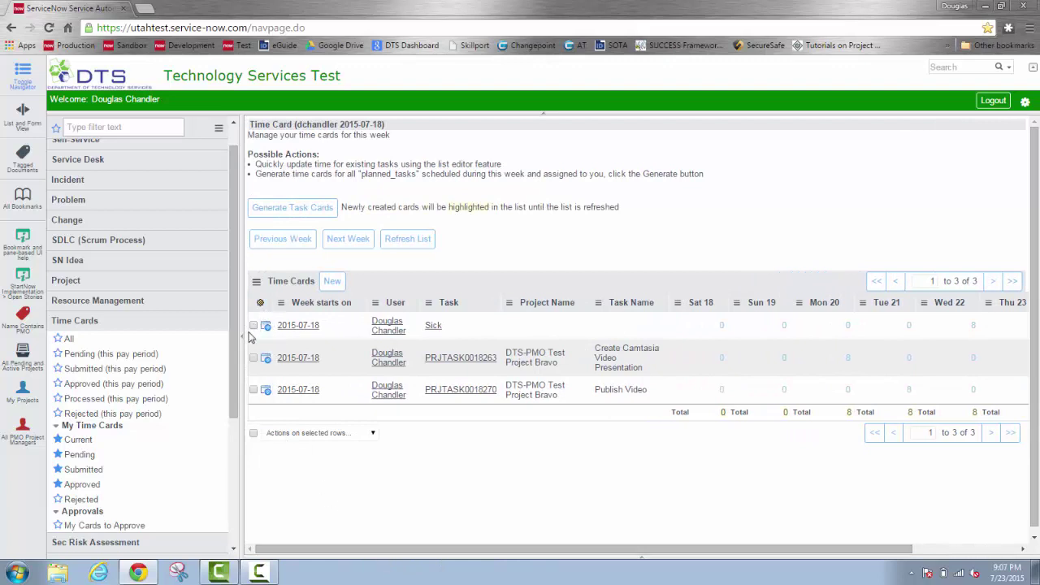
pyautogui.click(254, 435)
pyautogui.click(373, 434)
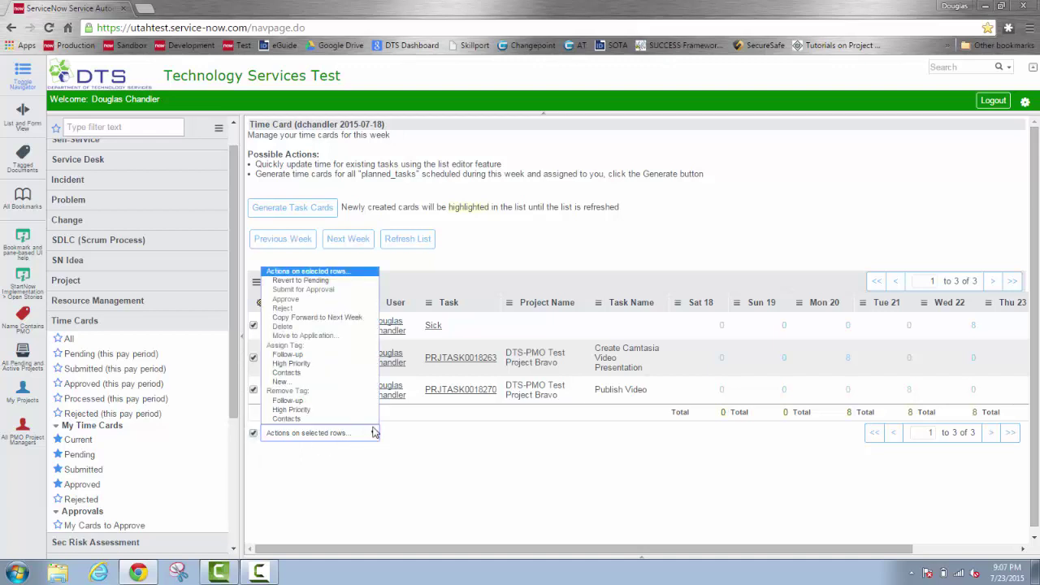
pyautogui.click(334, 281)
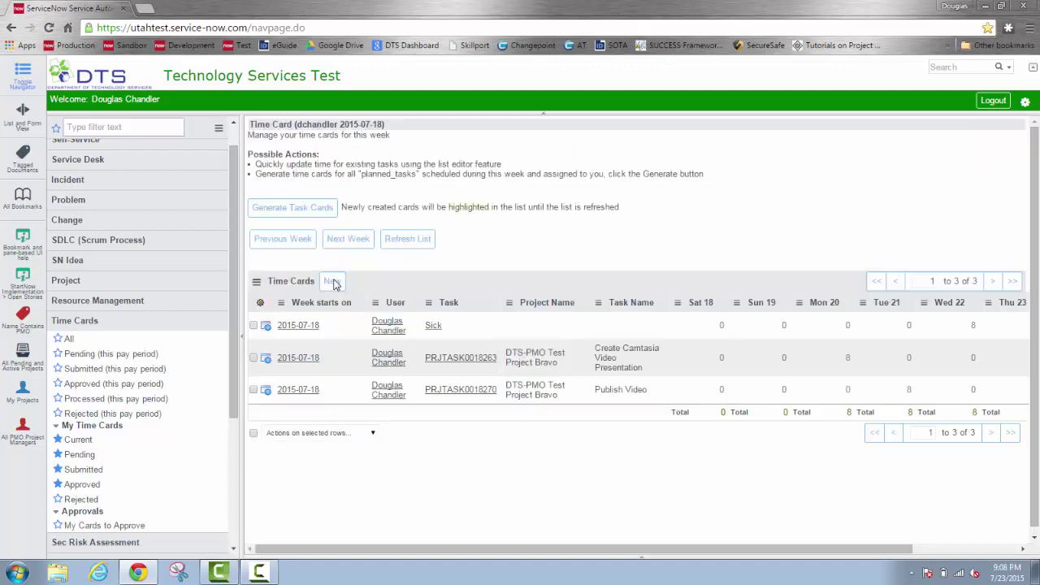
# Step: Review the week's hours and submit only the Sick time card for approval
pyautogui.moveTo(624, 557); pyautogui.dragTo(768, 541)
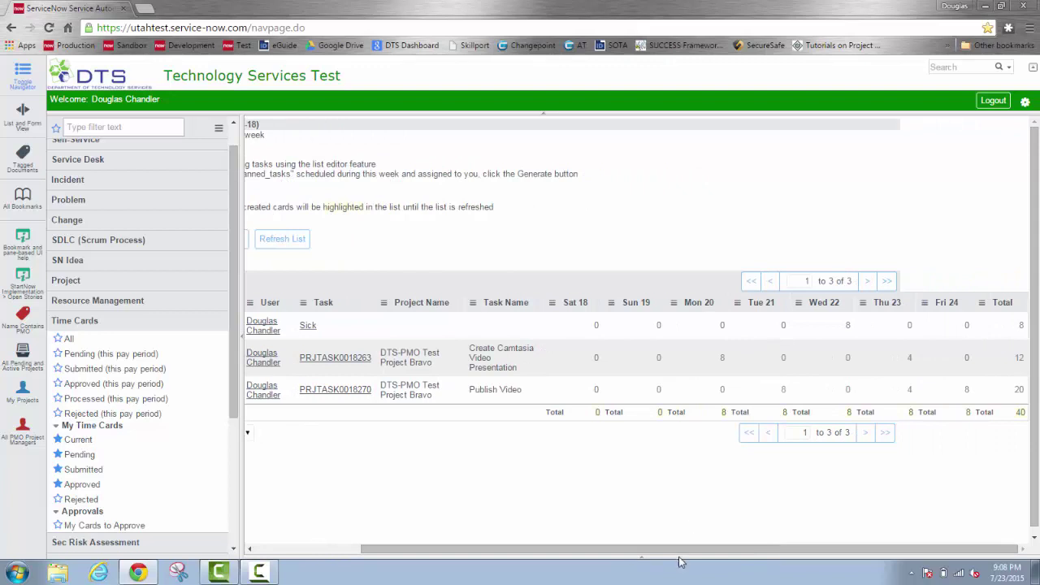
pyautogui.moveTo(686, 555); pyautogui.dragTo(515, 547)
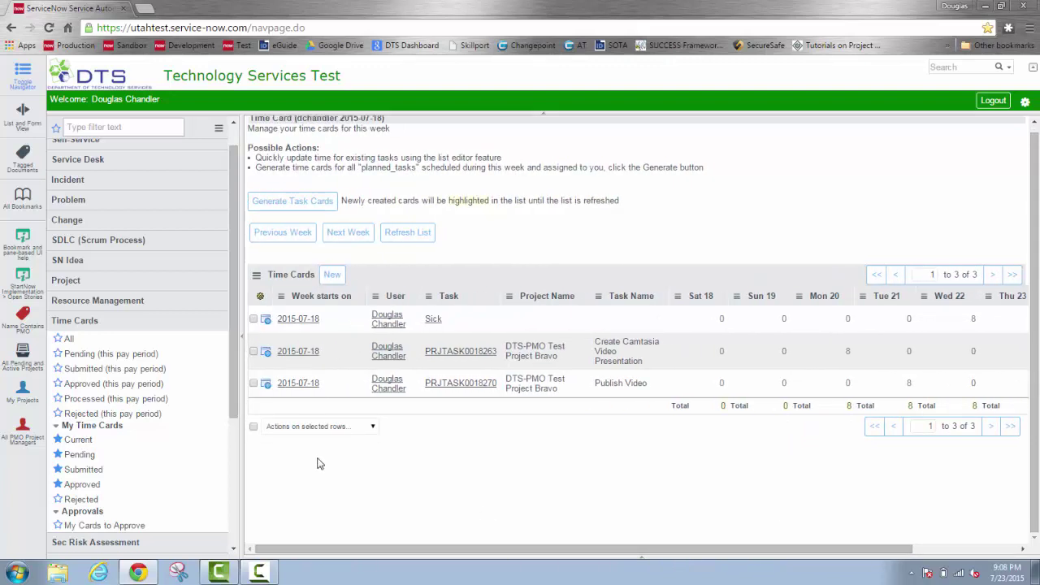
pyautogui.click(253, 319)
pyautogui.click(372, 429)
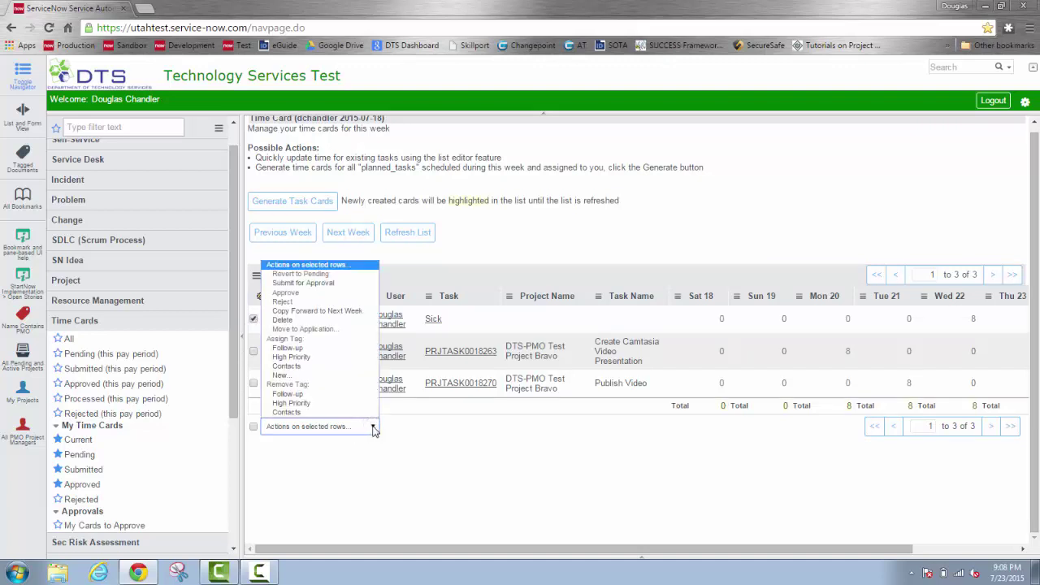
pyautogui.click(324, 284)
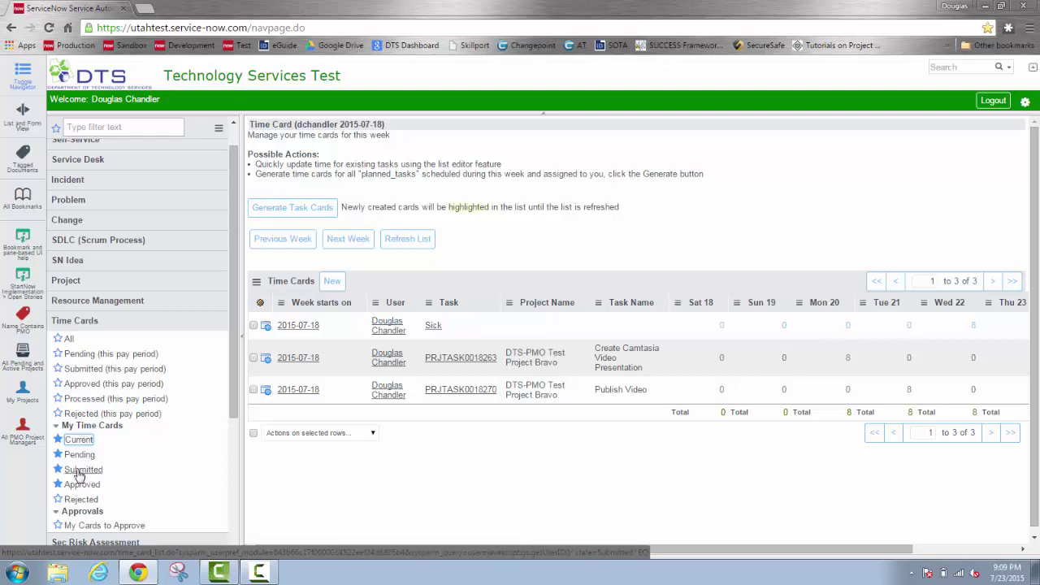
# Step: View the list of own submitted time cards and return to the current week's cards
pyautogui.click(81, 472)
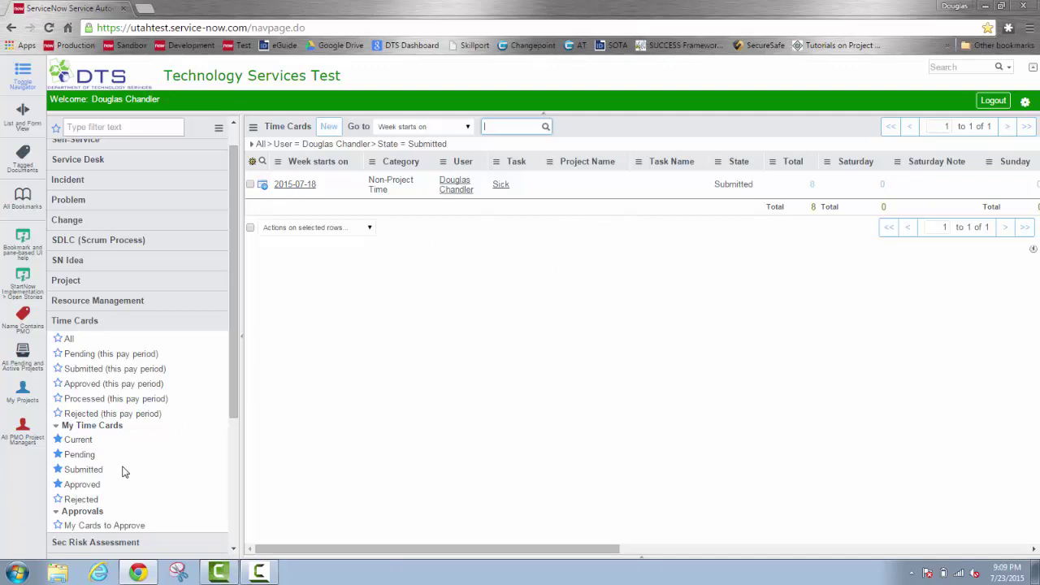
pyautogui.click(79, 440)
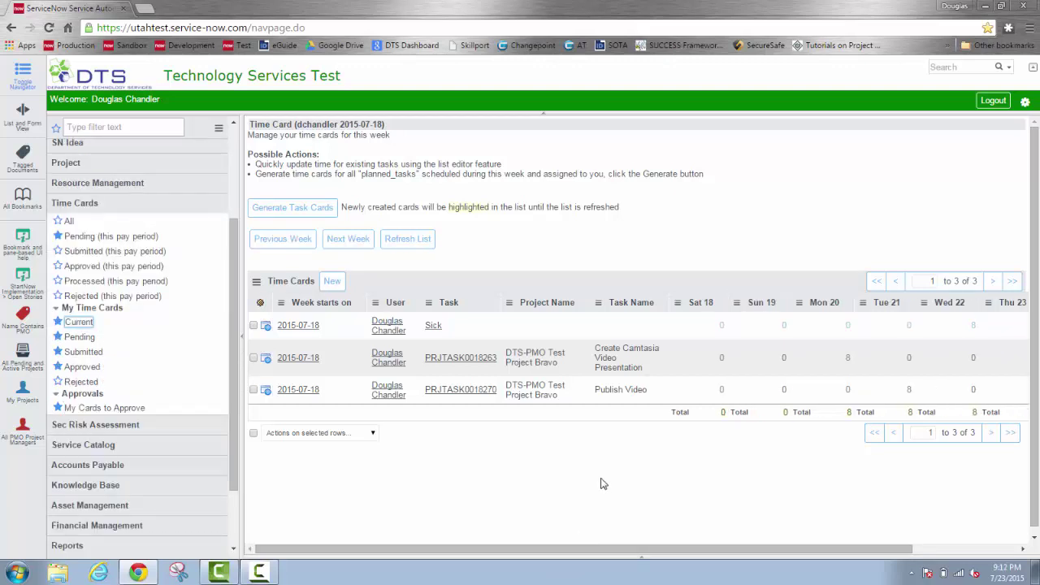
# Step: Refresh the current week's time card list and view its refresh option
pyautogui.click(412, 240)
pyautogui.rightClick(677, 289)
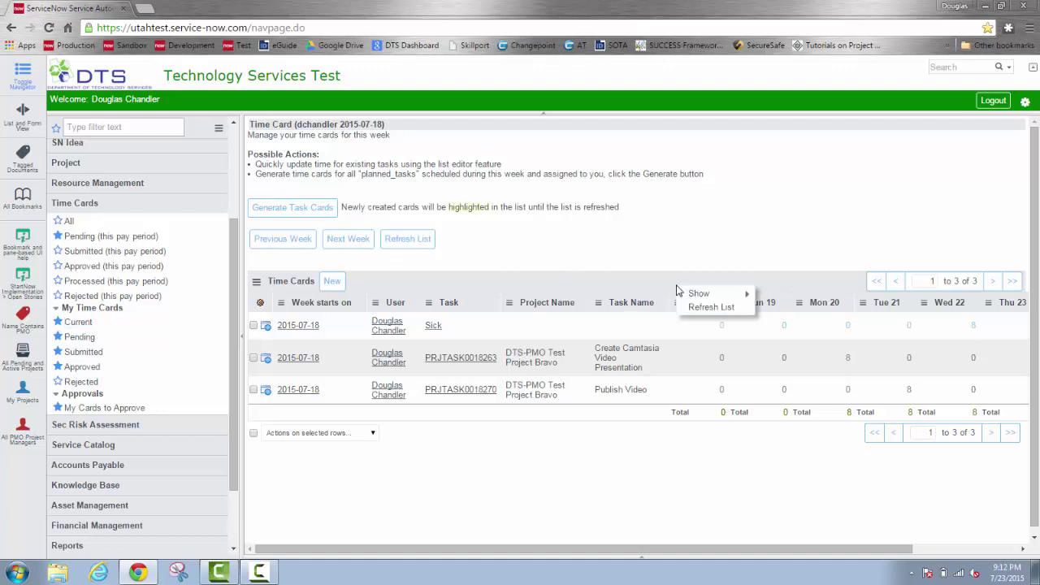
pyautogui.click(659, 254)
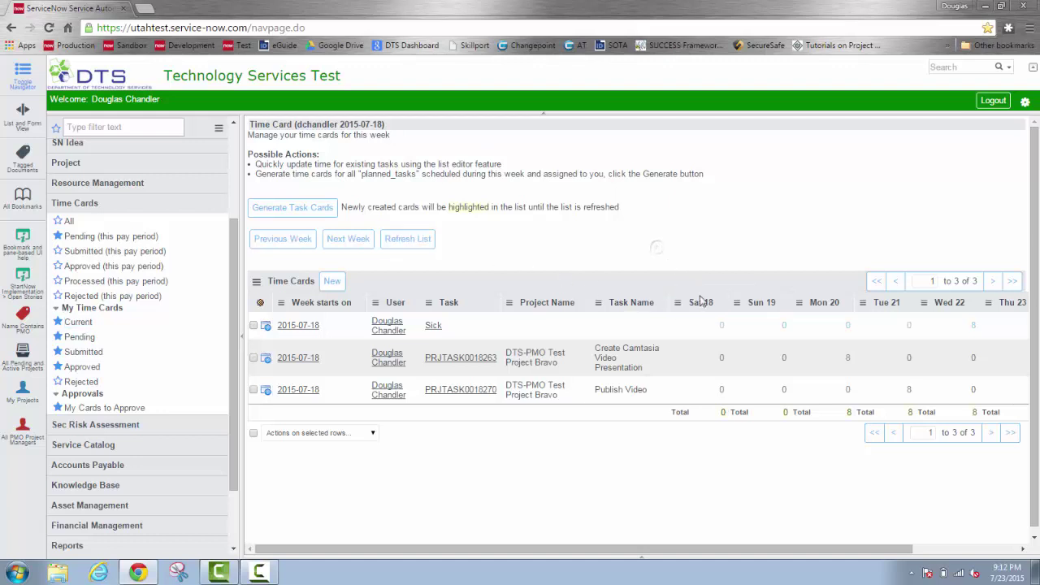
# Step: Set the Mon 20 hours of the Create Camtasia Video Presentation card to 9, leaving the Monday notes empty
pyautogui.doubleClick(849, 359)
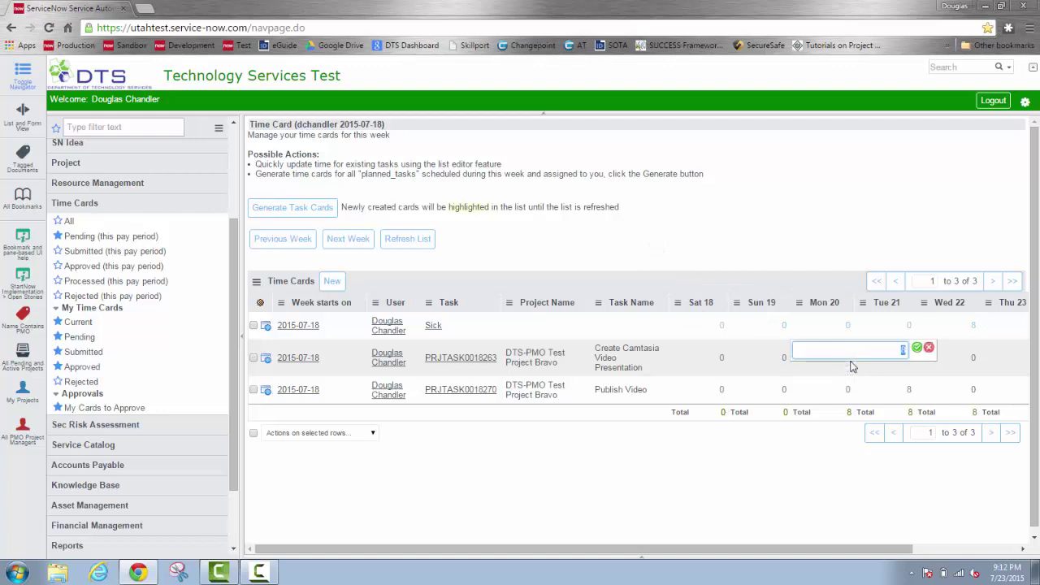
pyautogui.write('9')
pyautogui.click(917, 348)
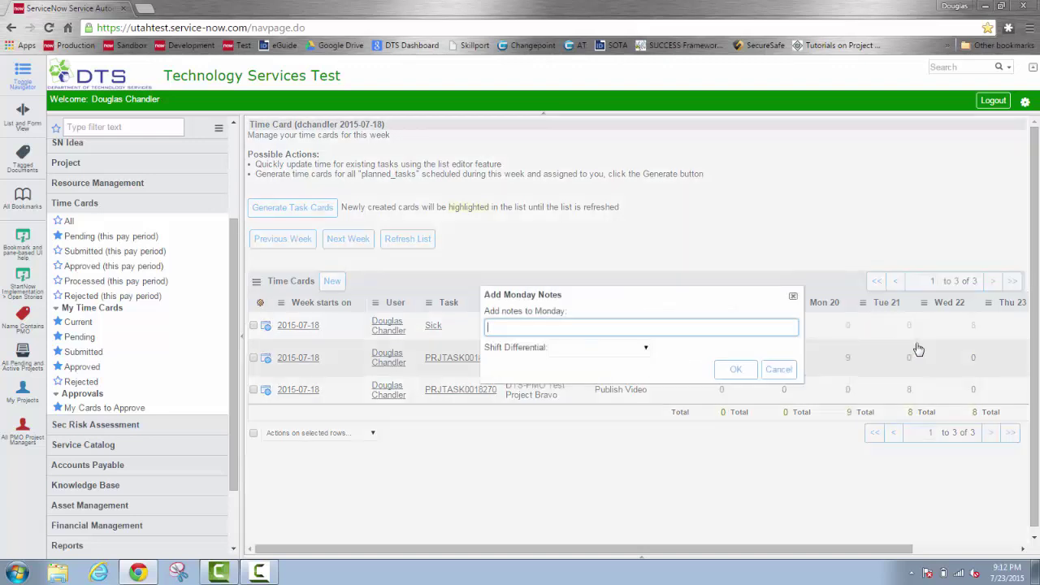
pyautogui.click(730, 372)
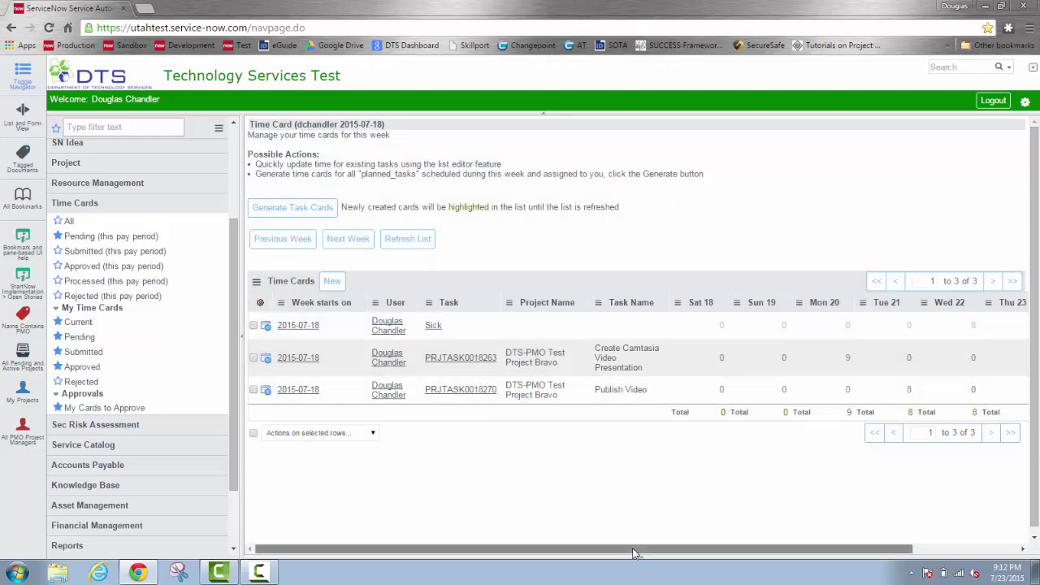
# Step: Check the Total column and refresh the list to update the card and weekly totals
pyautogui.moveTo(636, 553); pyautogui.dragTo(742, 552)
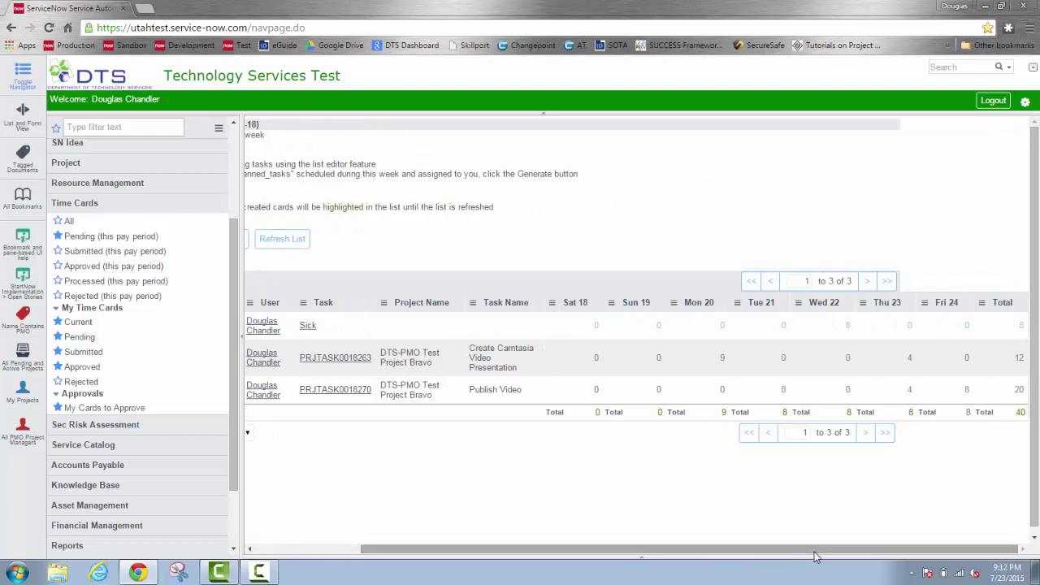
pyautogui.click(282, 242)
pyautogui.moveTo(590, 555); pyautogui.dragTo(484, 554)
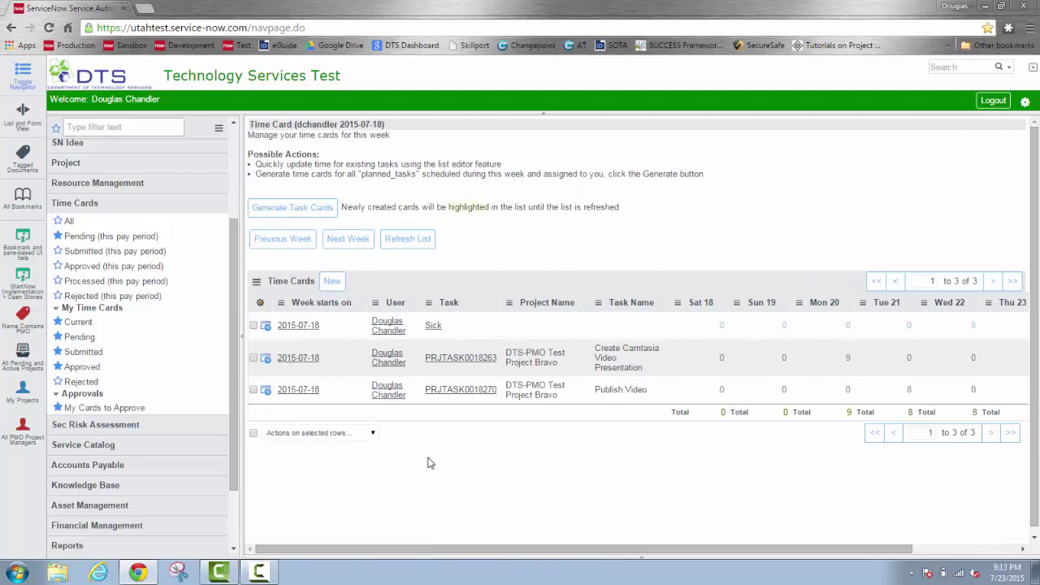
# Step: Display the previous week's time cards and return to the following week
pyautogui.click(293, 241)
pyautogui.click(348, 242)
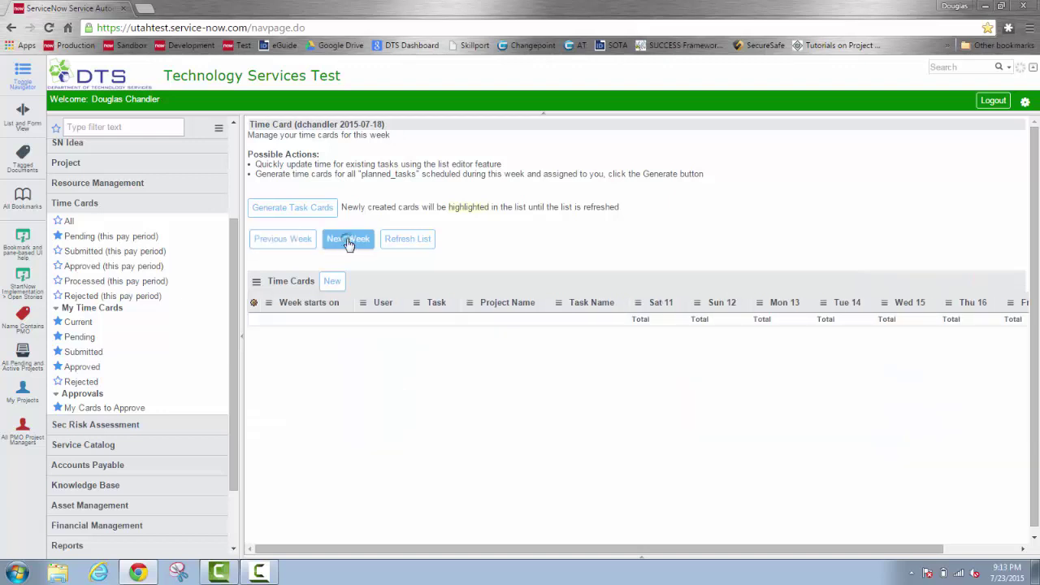
# Step: Display the following week's time cards and return to the week before
pyautogui.click(348, 241)
pyautogui.click(293, 241)
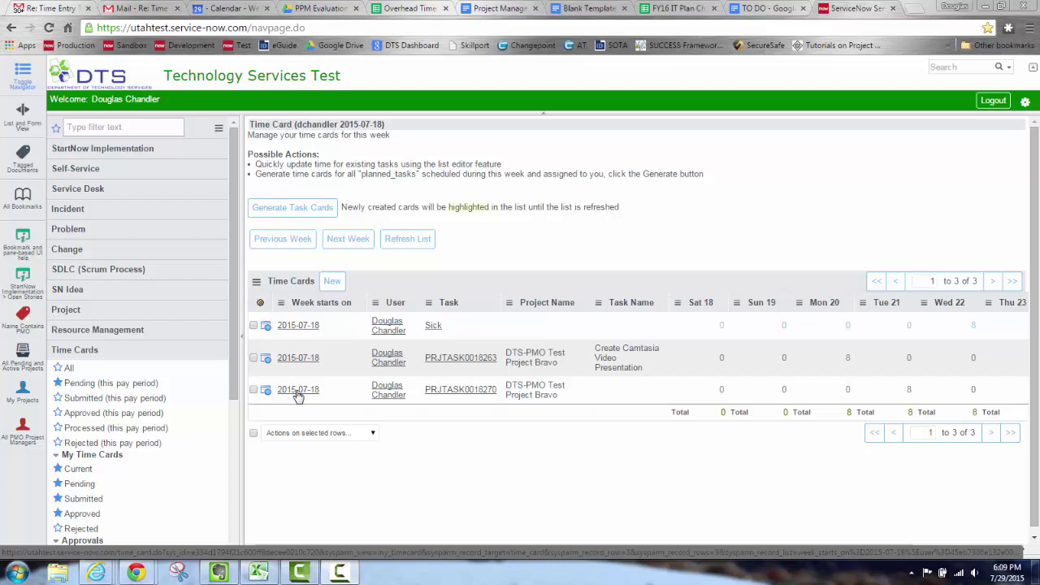
# Step: Set the Tuesday Shift Differential of the 2015-07-18 card for PRJTASK0018270 to D4 - Shift 4 ($.45/hr), save it, and return to the list
pyautogui.click(297, 390)
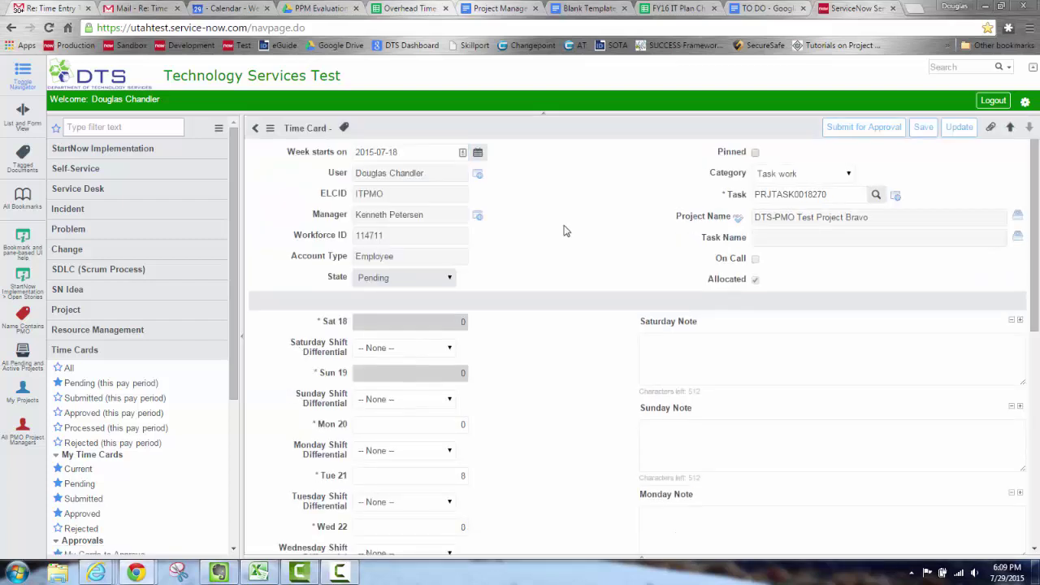
pyautogui.scroll(-3, 553, 258)
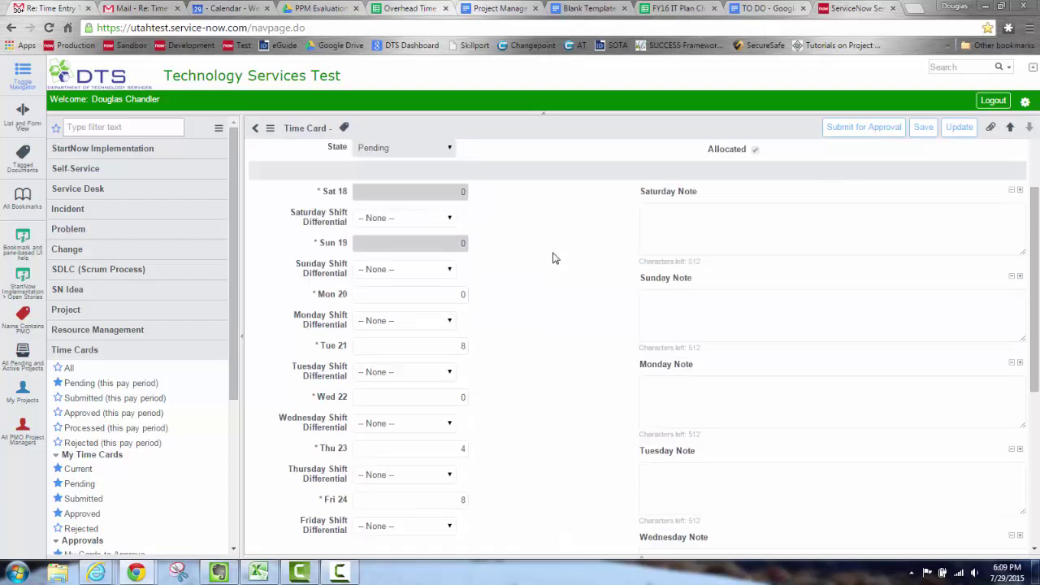
pyautogui.scroll(-2, 552, 259)
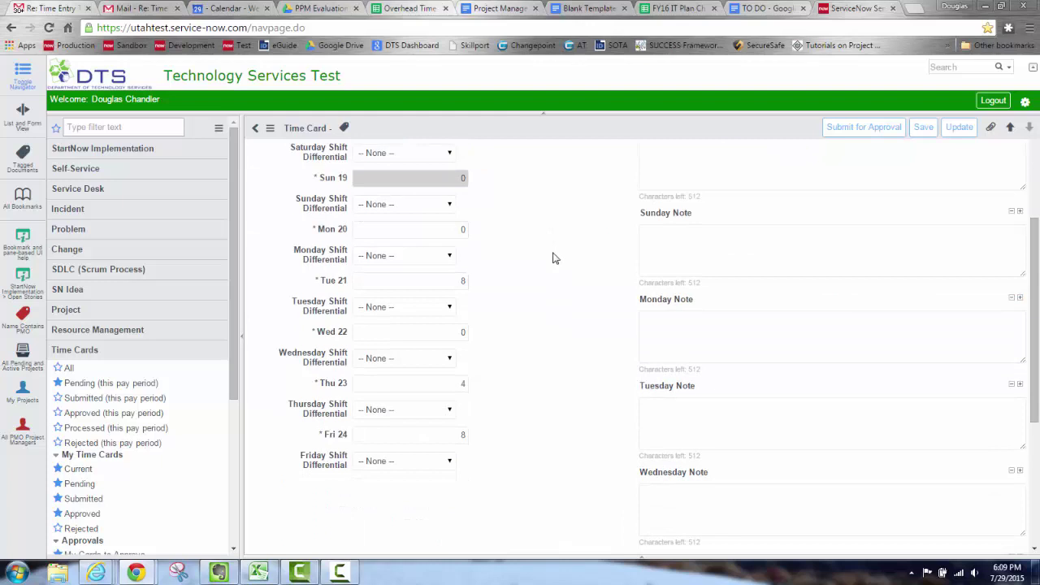
pyautogui.click(439, 309)
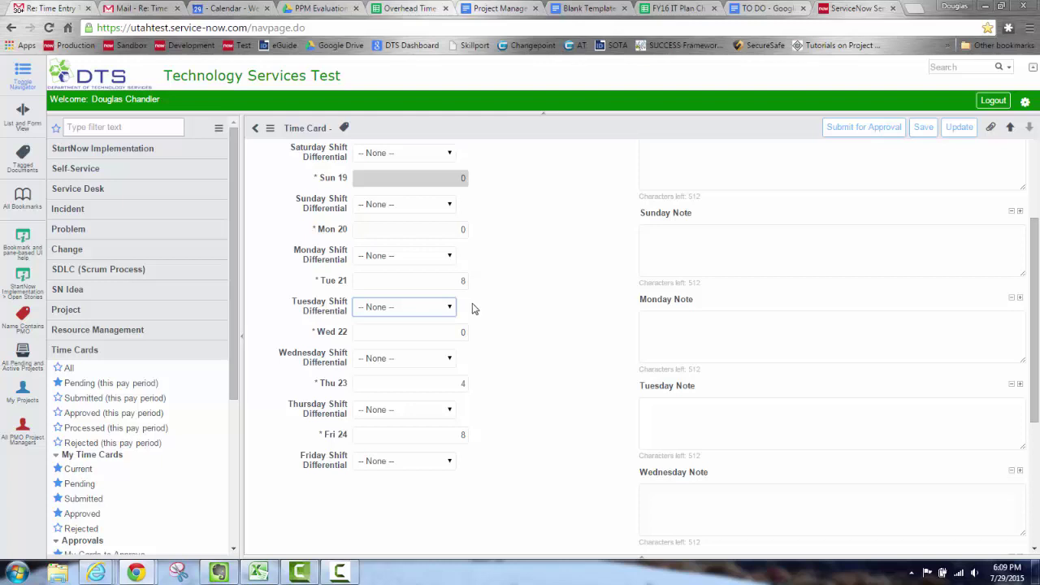
pyautogui.click(449, 306)
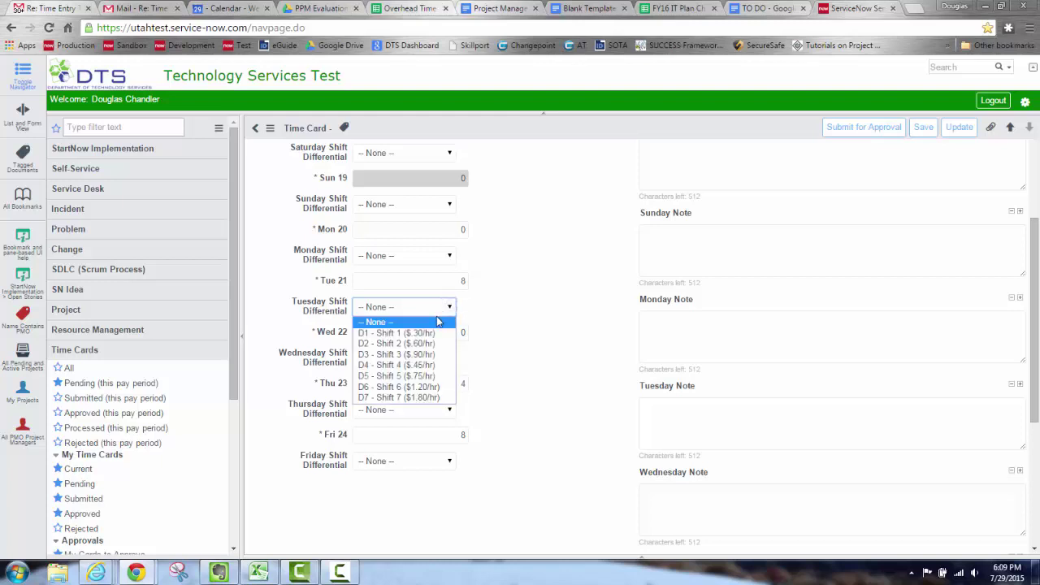
pyautogui.click(394, 367)
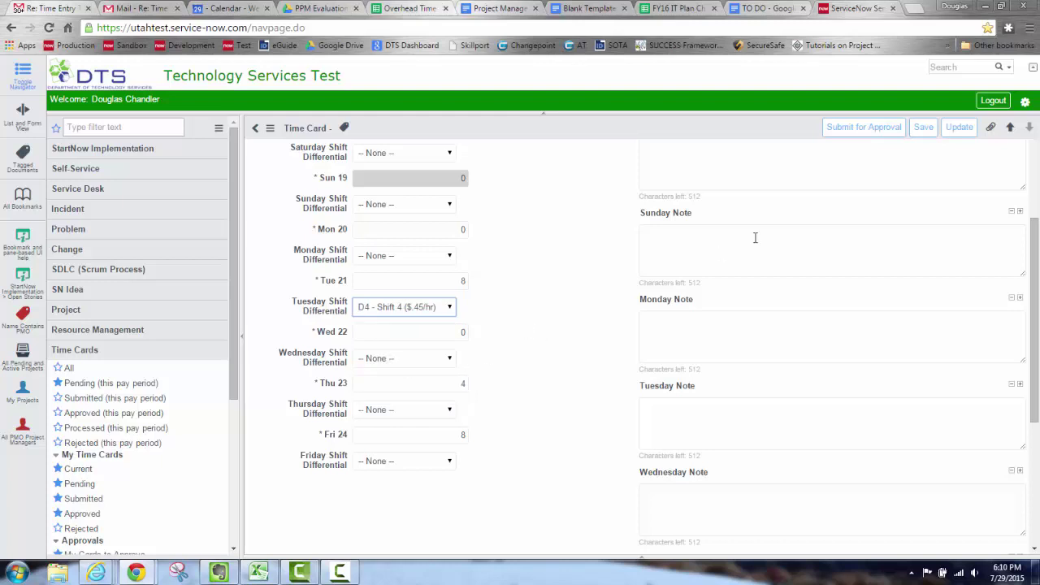
pyautogui.click(925, 133)
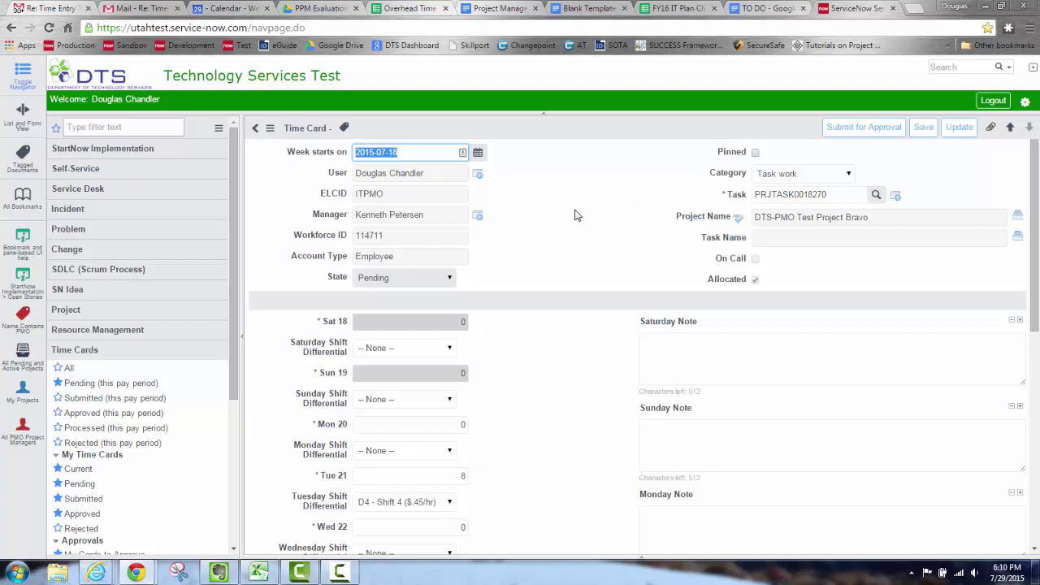
pyautogui.click(256, 132)
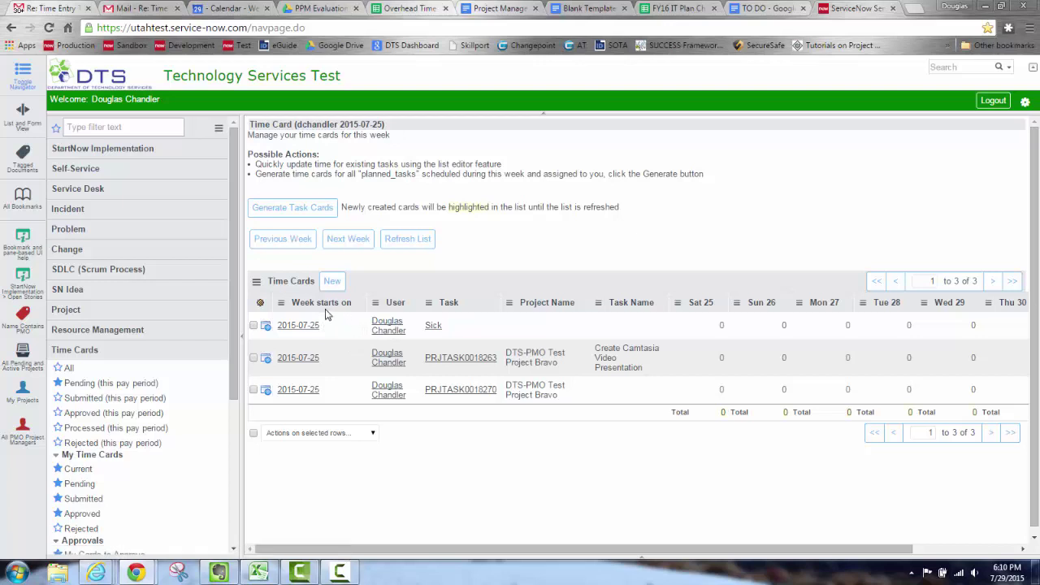
# Step: Show the 2015-07-18 week and add Tuesday Shift Differential to the selected columns in the list personalization
pyautogui.click(282, 239)
pyautogui.click(261, 305)
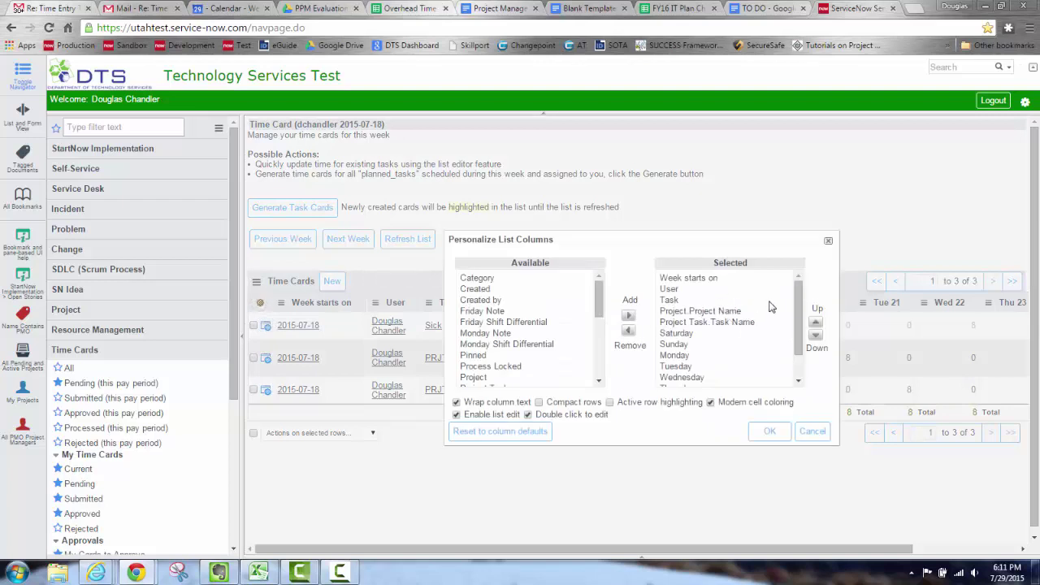
pyautogui.moveTo(797, 299)
pyautogui.mouseDown()
pyautogui.moveTo(795, 333)
pyautogui.moveTo(805, 296)
pyautogui.mouseUp()
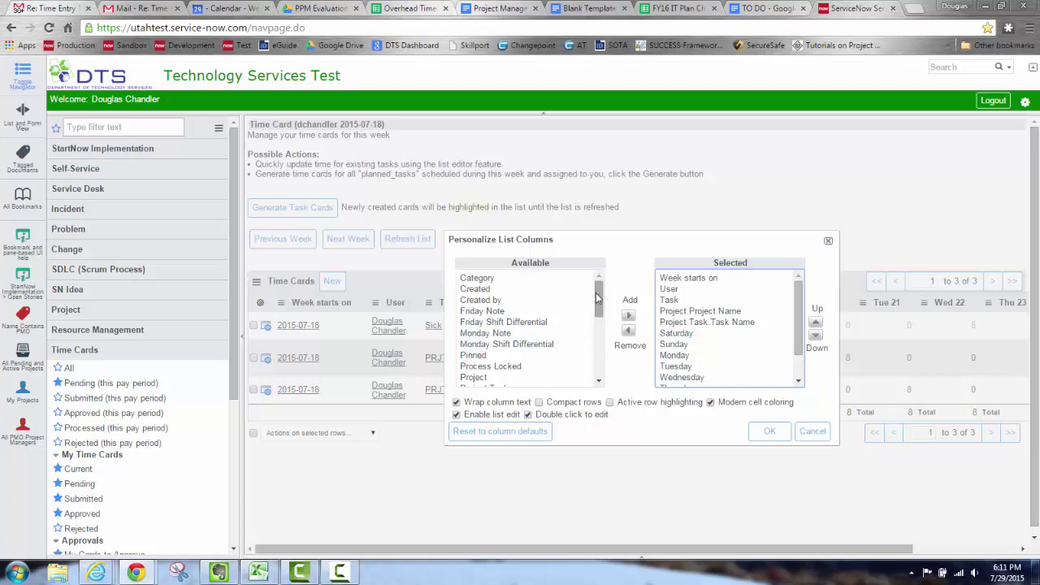
pyautogui.moveTo(598, 299); pyautogui.dragTo(595, 347)
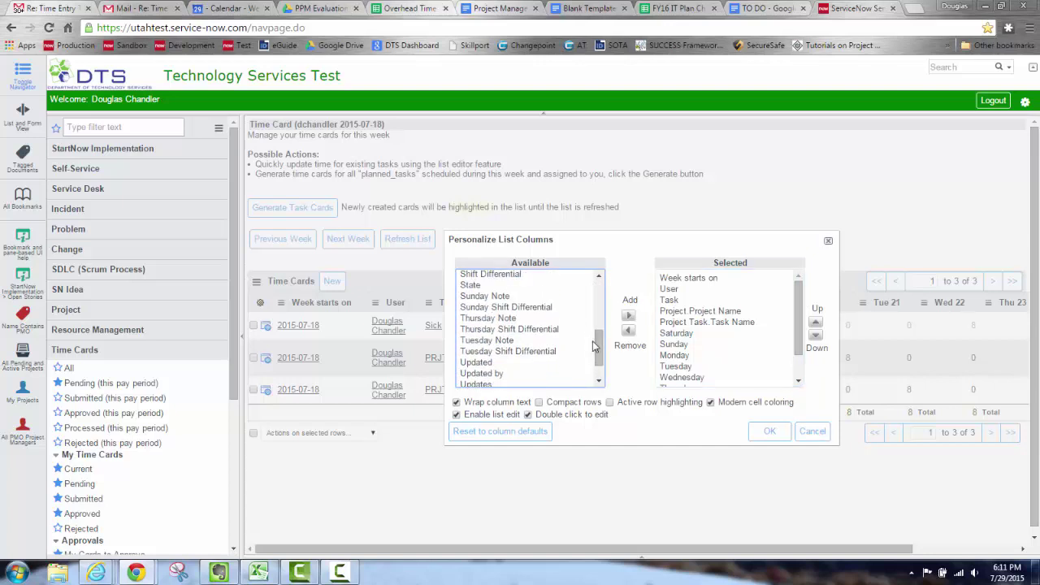
pyautogui.scroll(1, 599, 350)
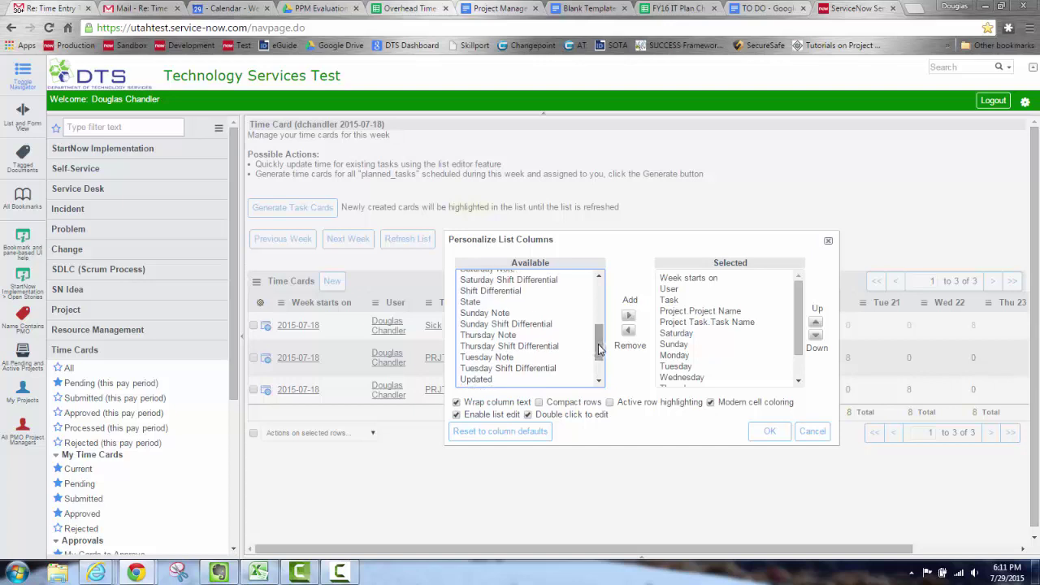
pyautogui.moveTo(599, 349); pyautogui.dragTo(598, 349)
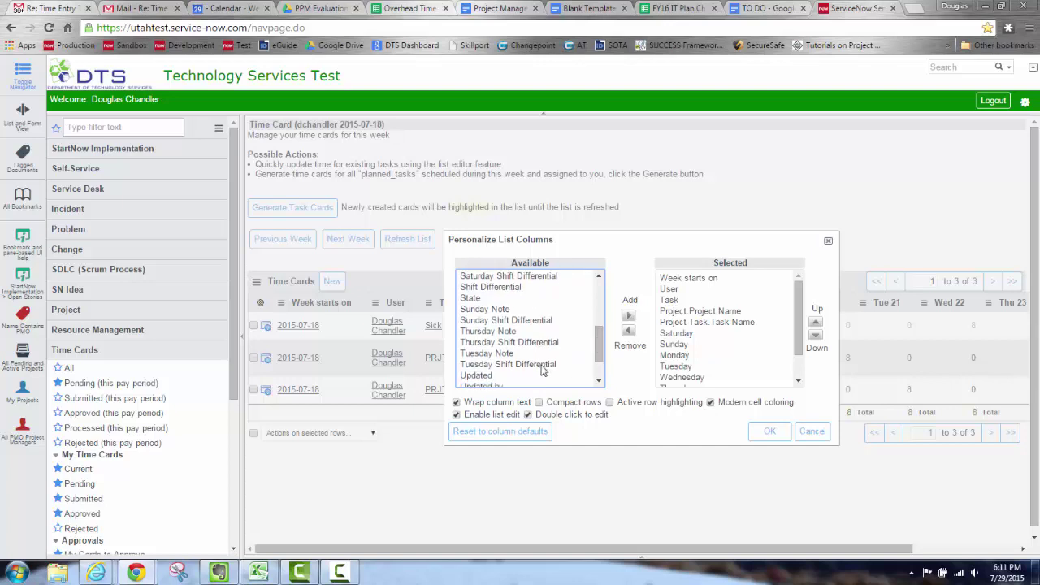
pyautogui.click(545, 364)
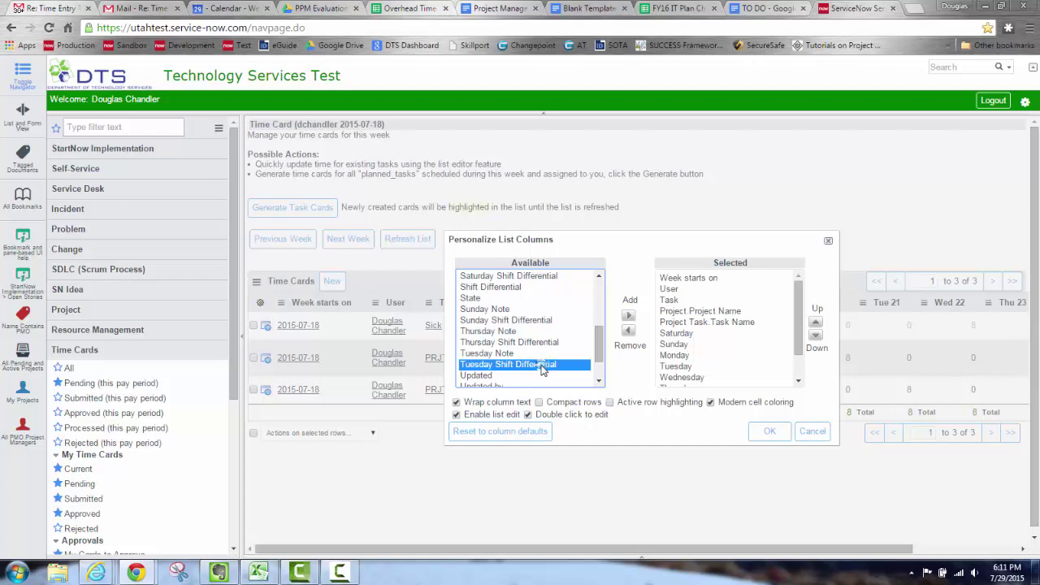
pyautogui.click(628, 316)
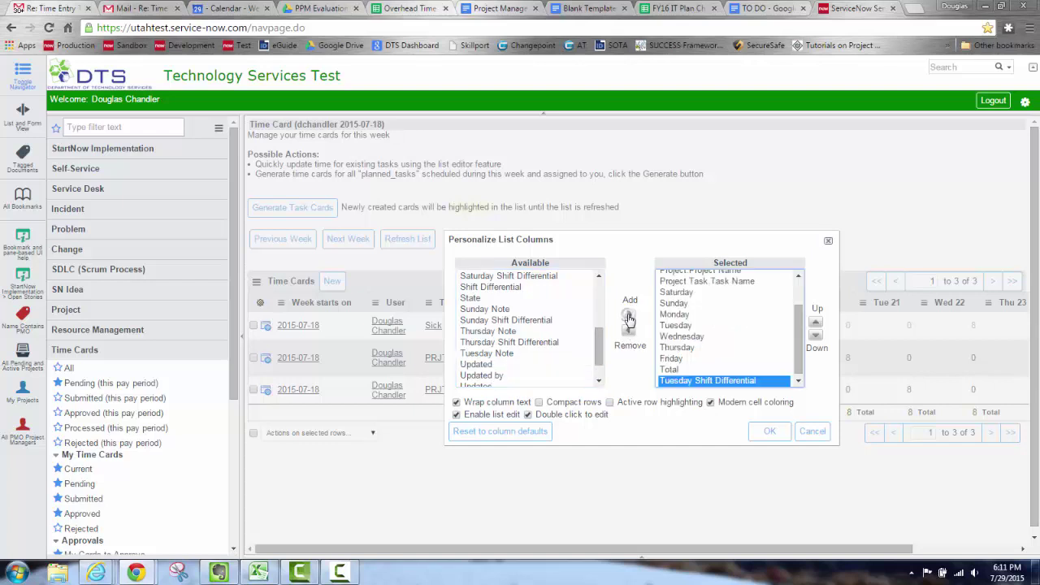
# Step: Place the Tuesday Shift Differential column directly after Tuesday, apply the column layout, and display the 2015-07-18 week again
pyautogui.click(817, 323)
pyautogui.click(817, 322)
pyautogui.click(816, 323)
pyautogui.click(817, 323)
pyautogui.click(816, 323)
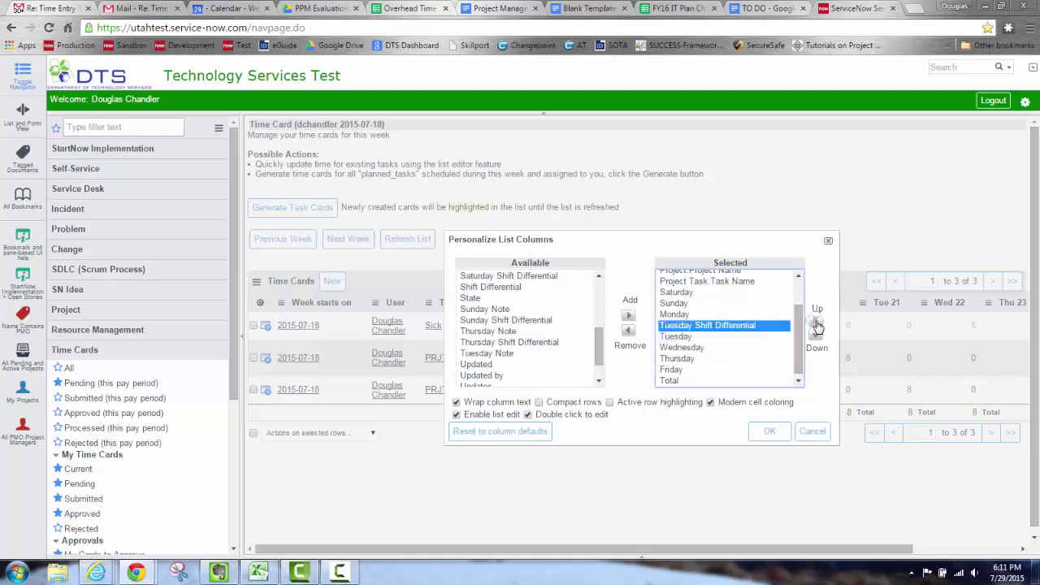
pyautogui.click(816, 336)
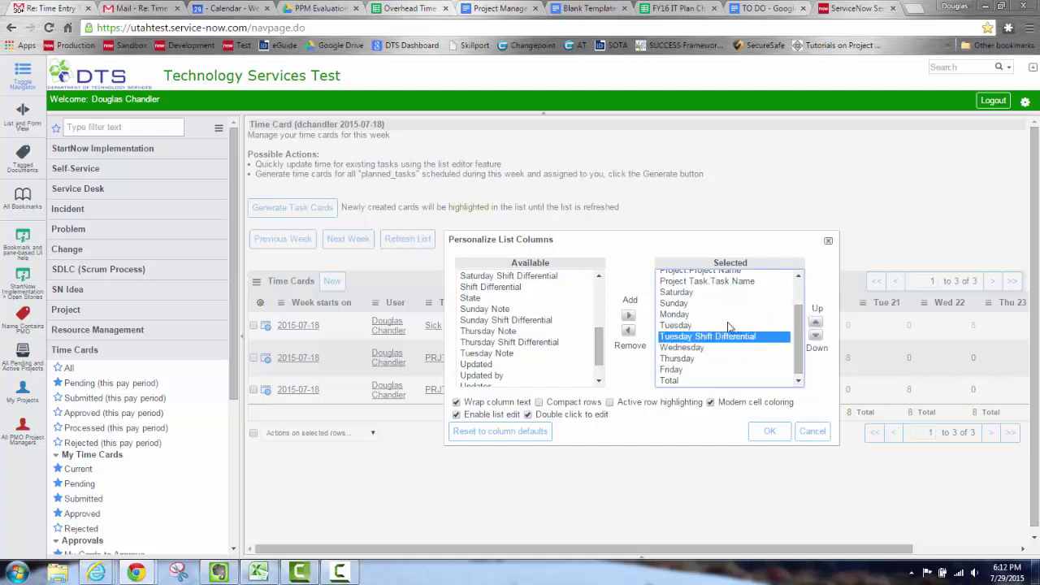
pyautogui.click(767, 432)
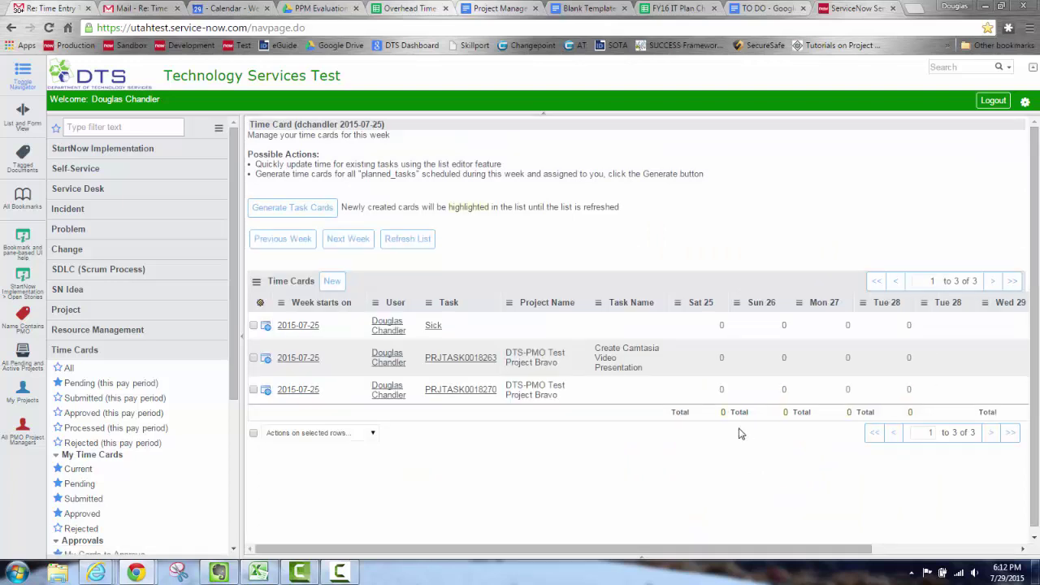
pyautogui.click(293, 242)
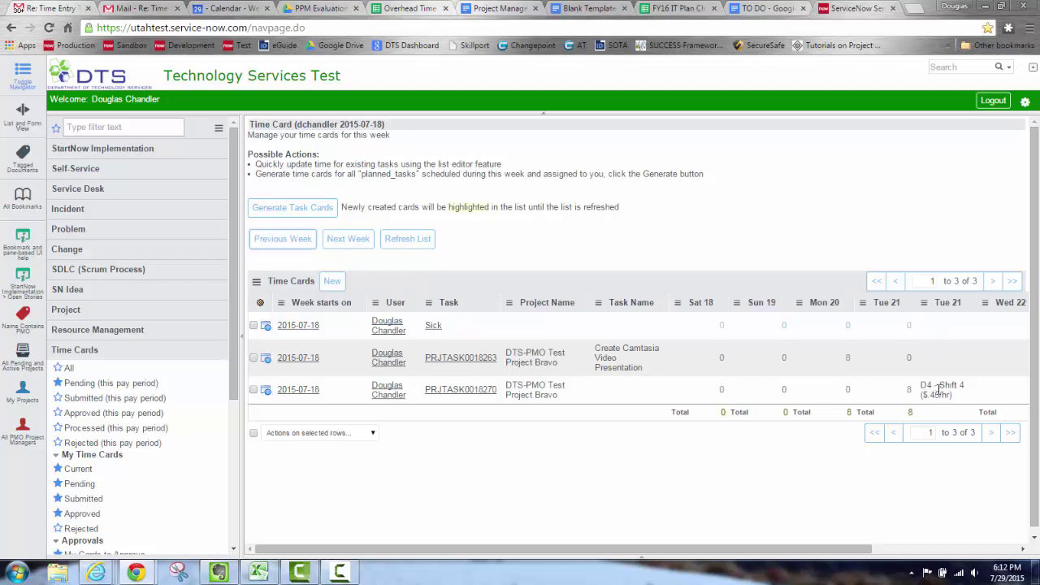
# Step: Set the Tuesday shift differential of the Create Camtasia Video Presentation card to D4 - Shift 4 ($.45/hr) directly in the list
pyautogui.click(906, 390)
pyautogui.click(949, 383)
pyautogui.doubleClick(951, 364)
pyautogui.click(940, 351)
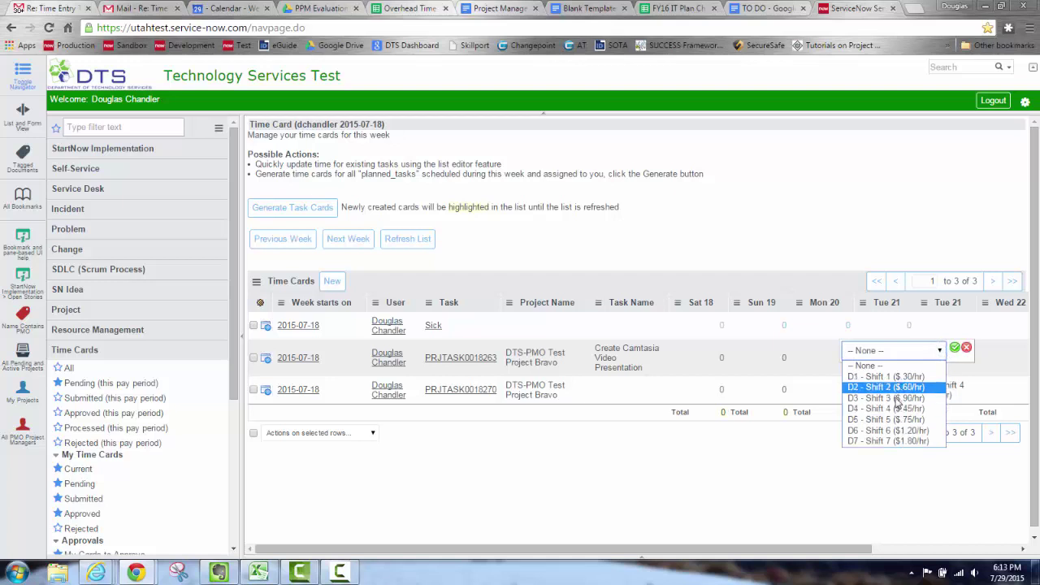
pyautogui.click(892, 408)
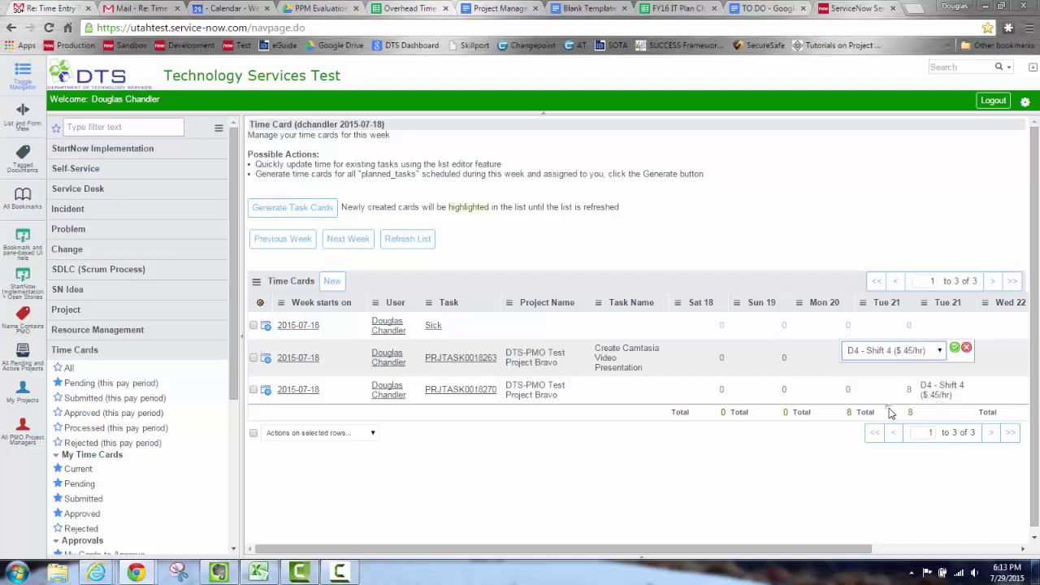
pyautogui.click(954, 347)
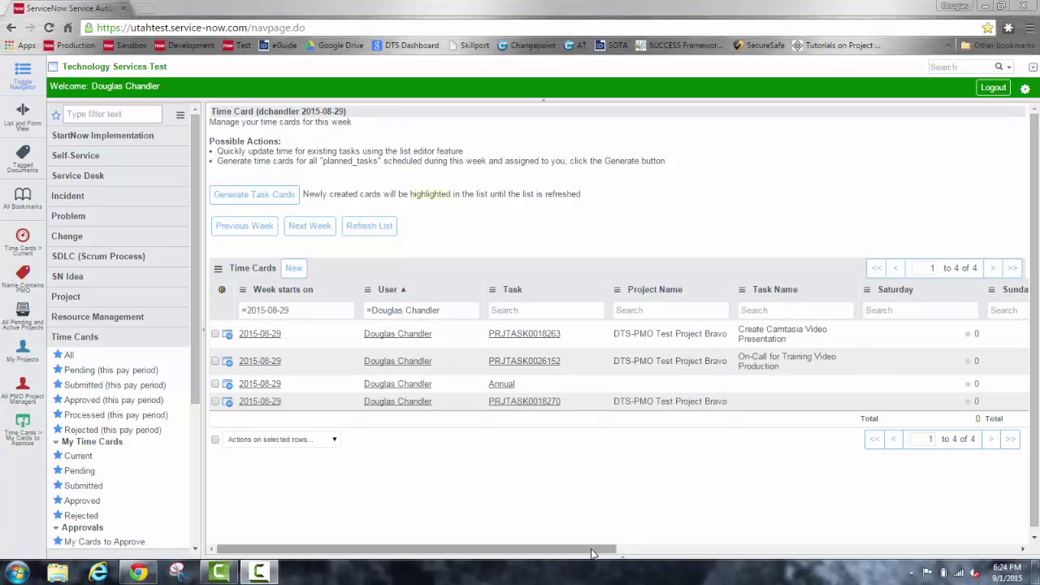
# Step: Set the Tuesday hours of the On-Call for Training Video Production card to 2, with the note "On Call"
pyautogui.moveTo(593, 551); pyautogui.dragTo(594, 550)
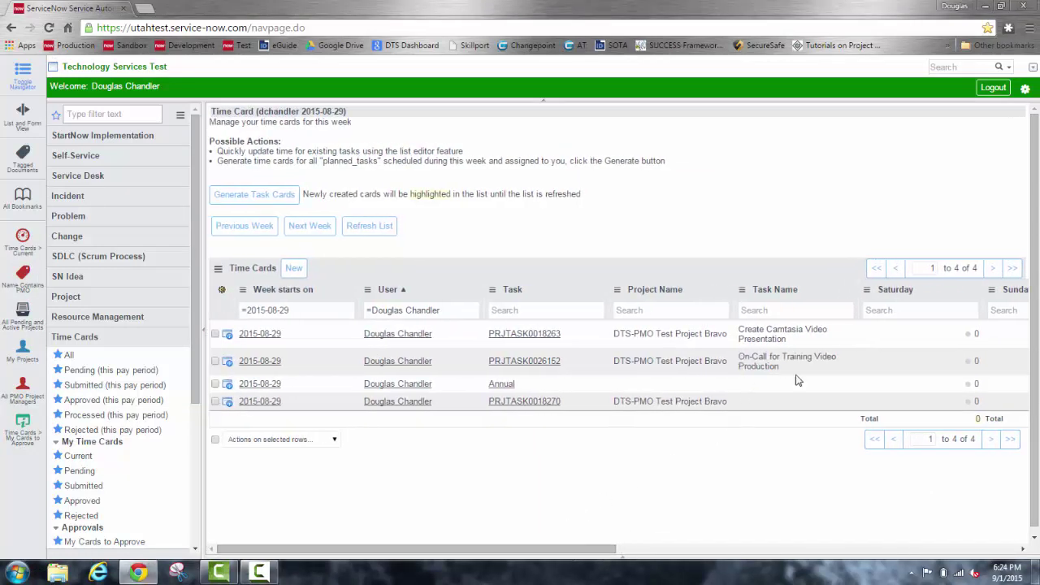
pyautogui.doubleClick(741, 361)
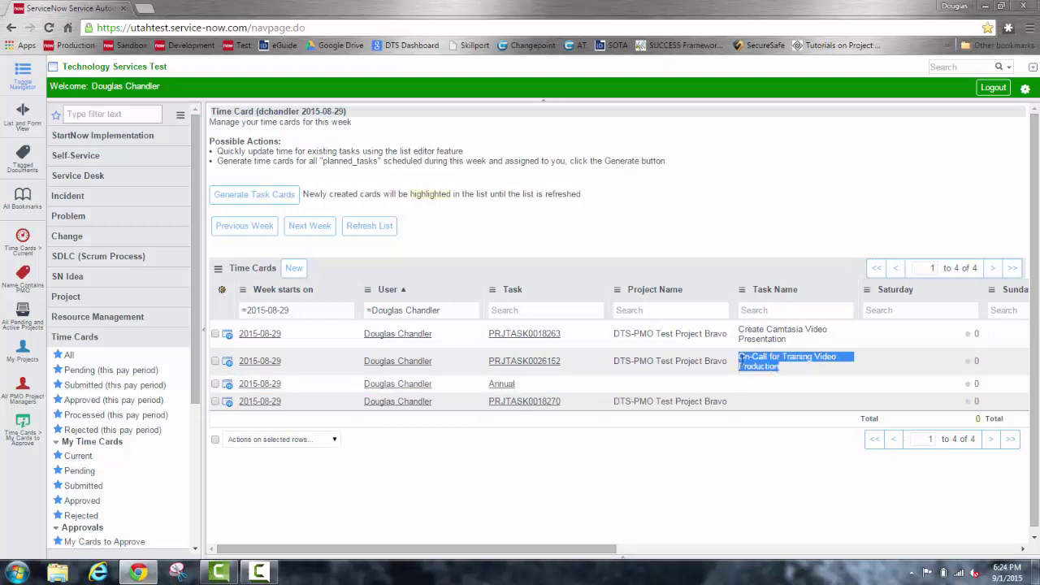
pyautogui.click(584, 556)
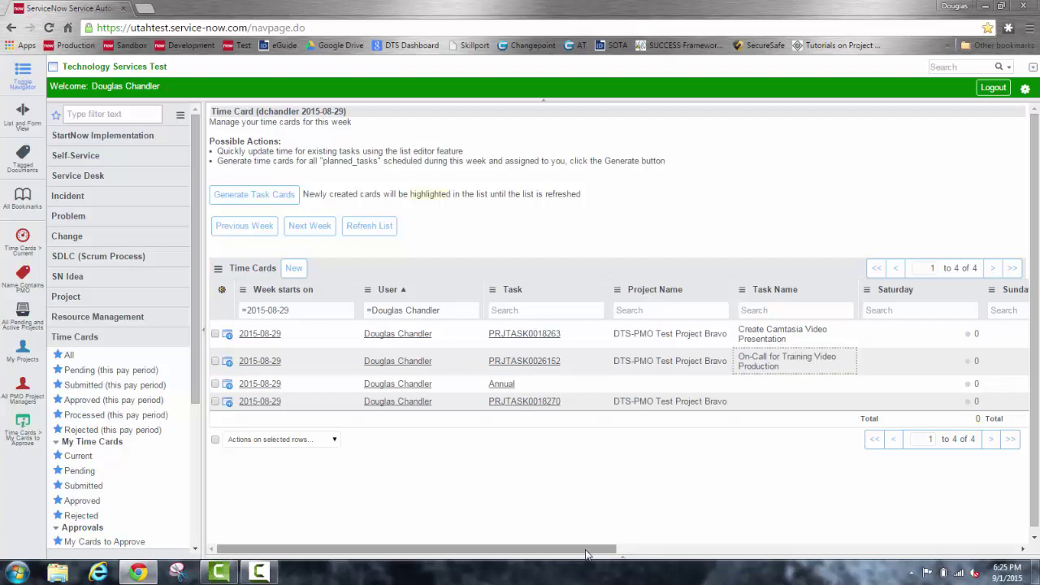
pyautogui.moveTo(585, 553); pyautogui.dragTo(776, 527)
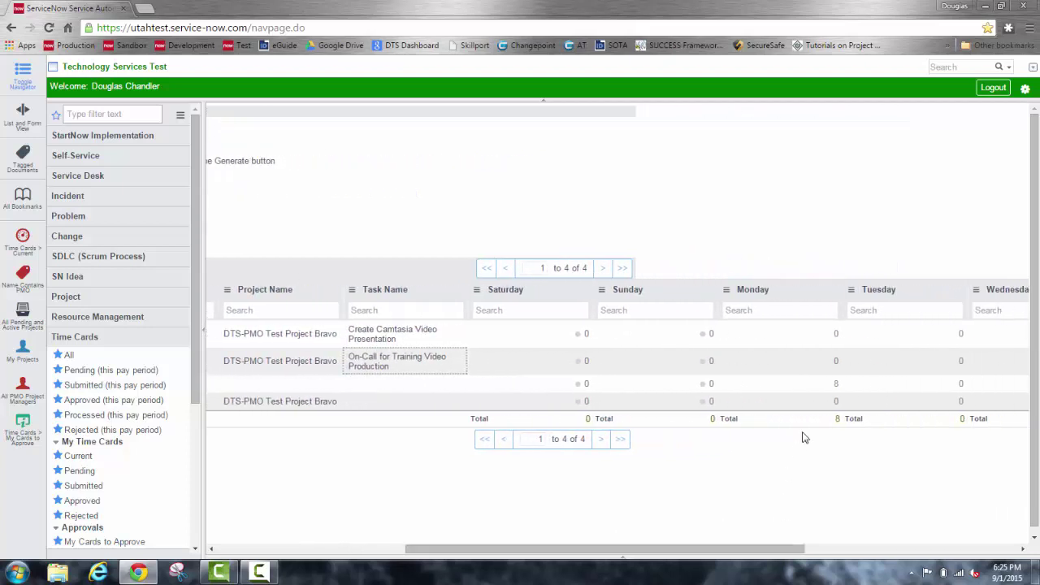
pyautogui.doubleClick(924, 368)
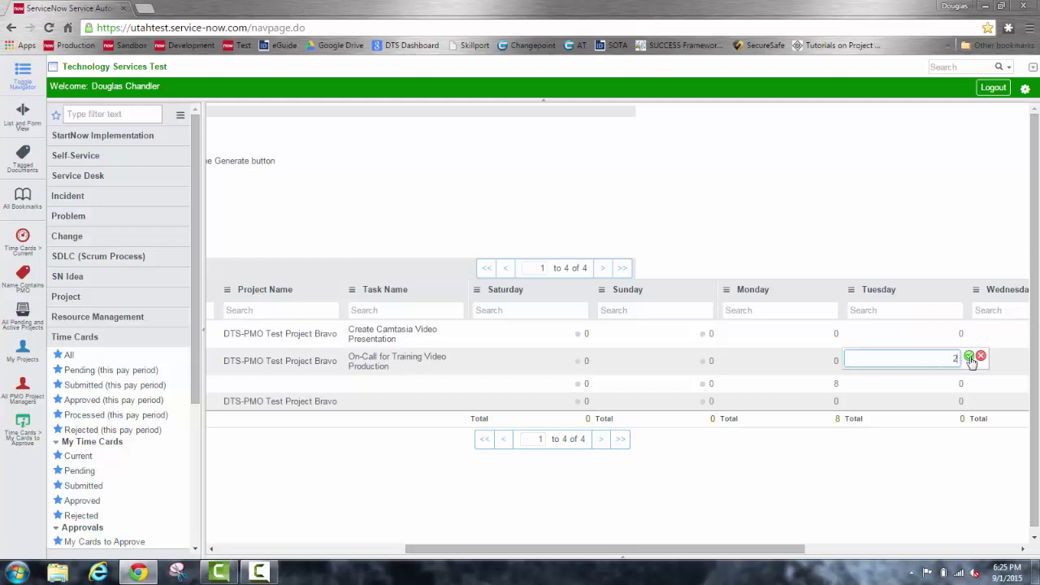
pyautogui.click(969, 358)
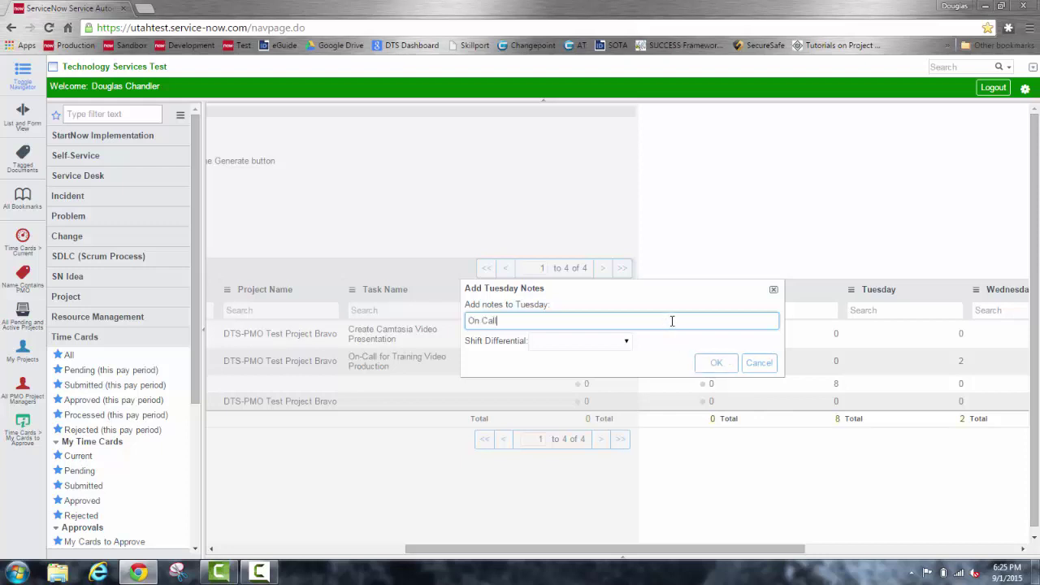
pyautogui.click(716, 362)
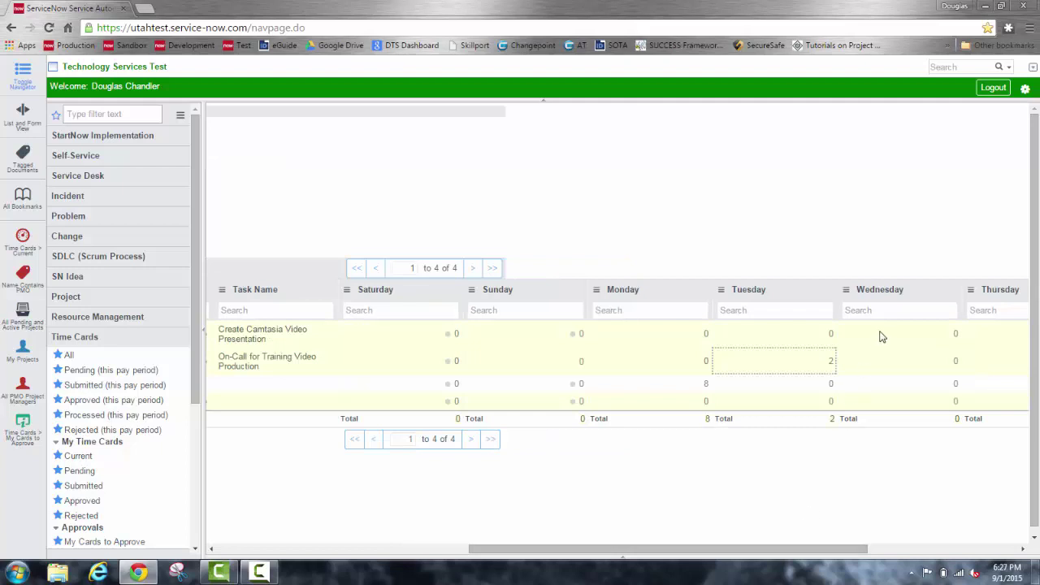
# Step: Set the Wednesday hours of the Create Camtasia Video Presentation card to 4.25, leaving the Wednesday notes empty
pyautogui.doubleClick(882, 336)
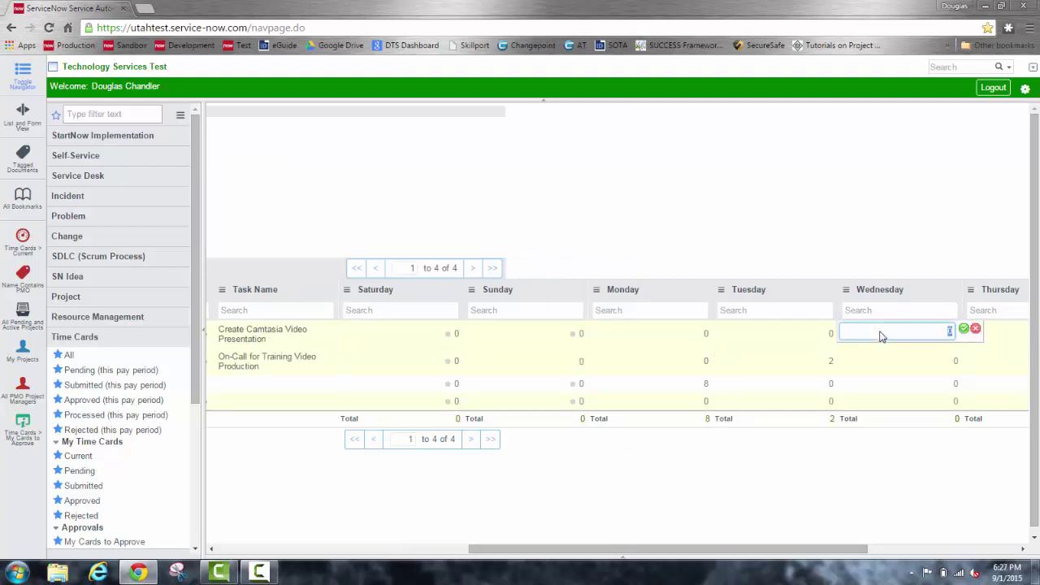
pyautogui.write('4.25')
pyautogui.press('Return')
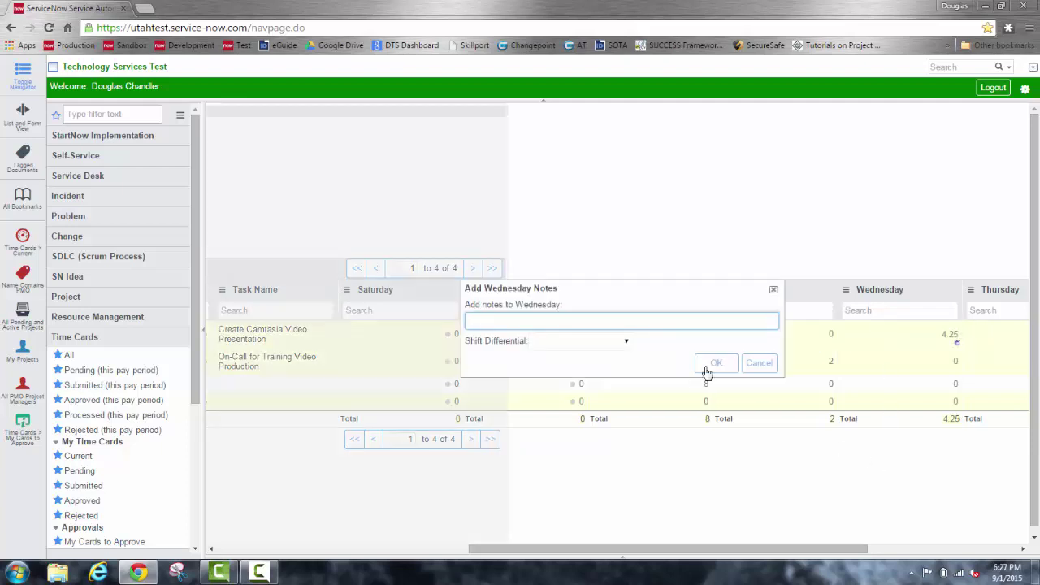
pyautogui.click(712, 366)
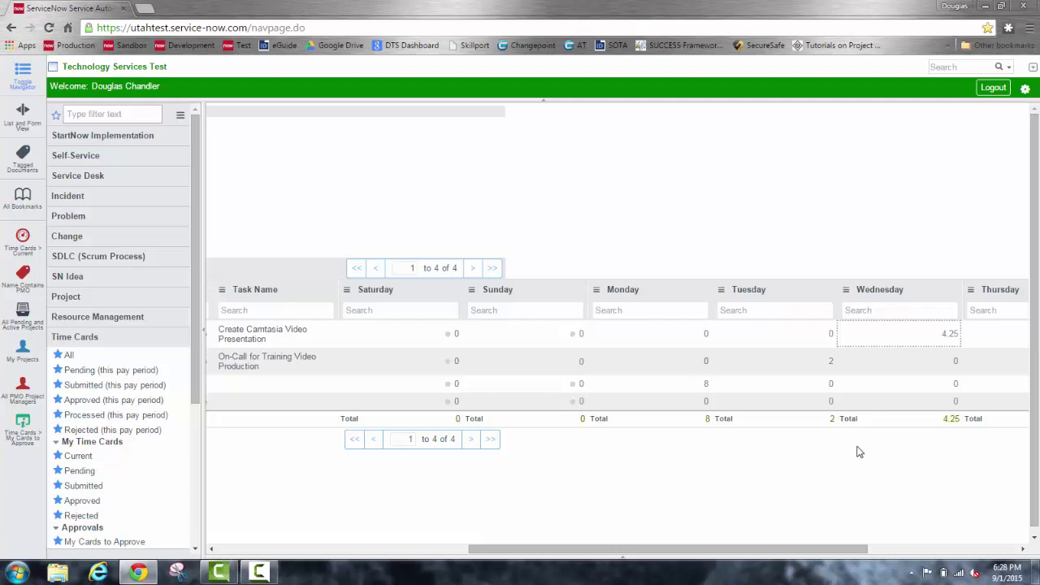
pyautogui.moveTo(809, 553); pyautogui.dragTo(815, 552)
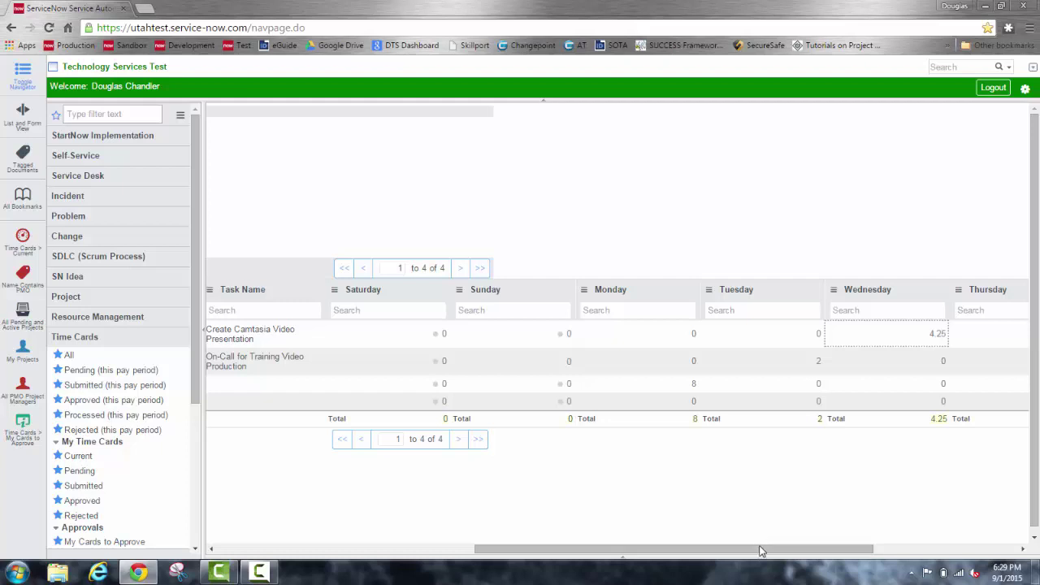
pyautogui.moveTo(762, 554); pyautogui.dragTo(760, 552)
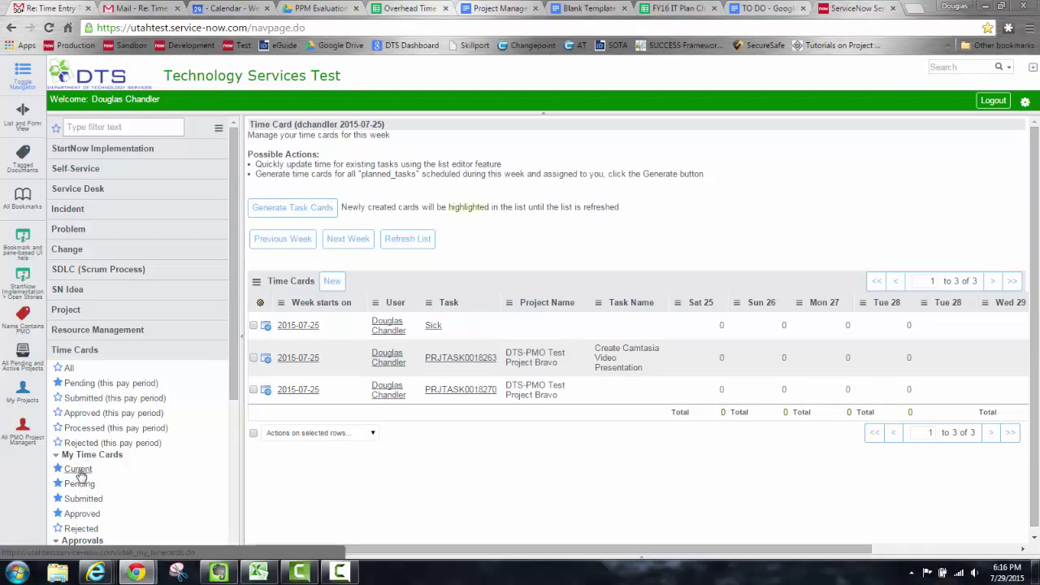
# Step: Bookmark the Current module under My Time Cards on the edge below All PMO Project Managers, and open the bookmark
pyautogui.click(78, 470)
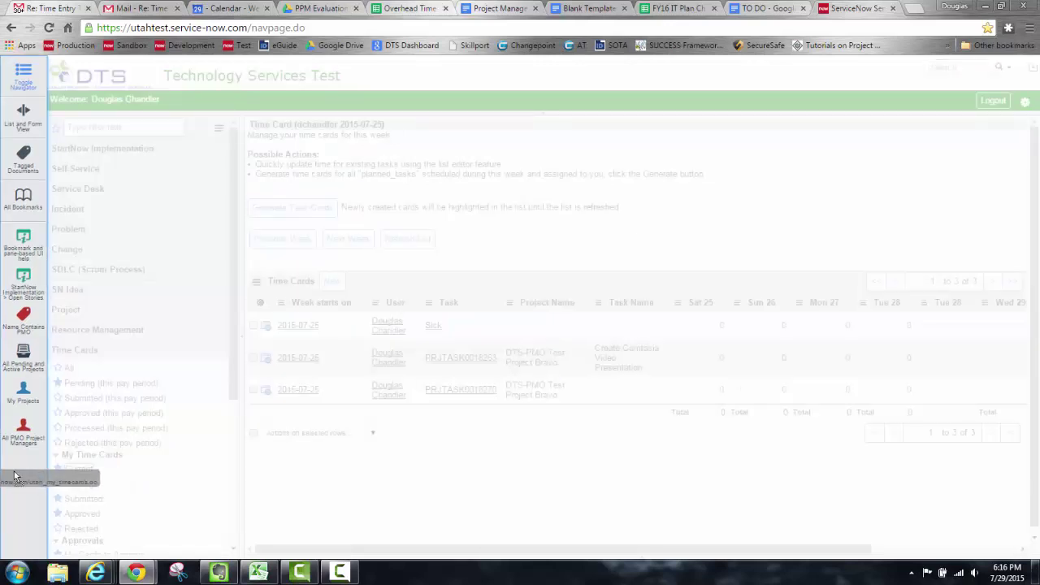
pyautogui.moveTo(14, 477); pyautogui.dragTo(14, 478)
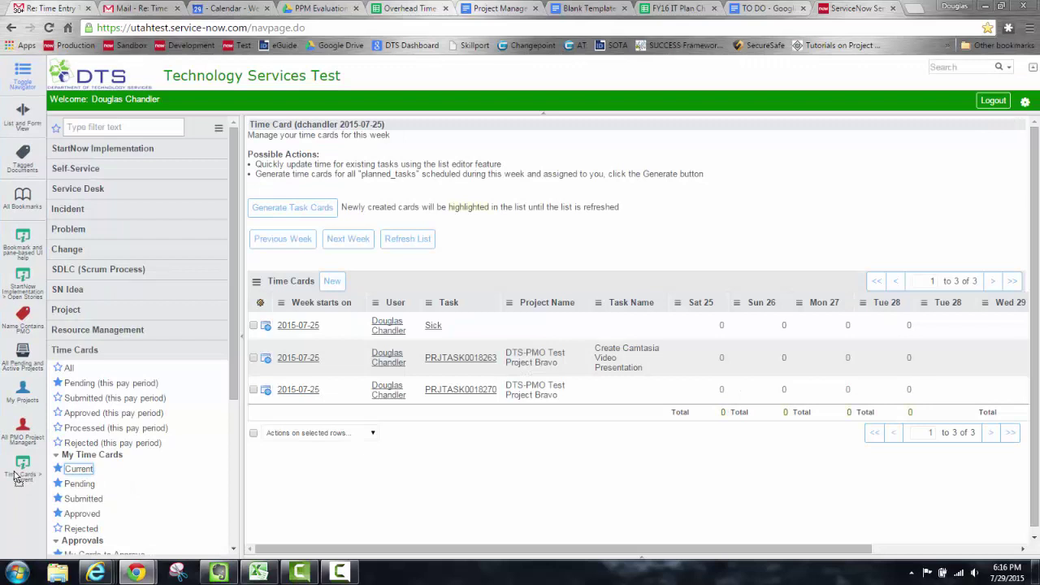
pyautogui.moveTo(25, 485)
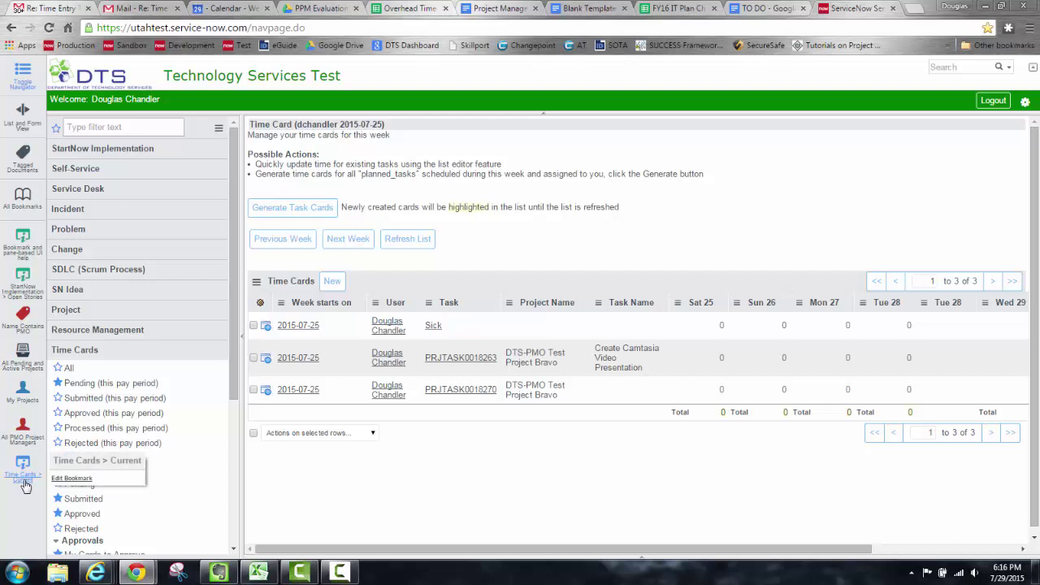
pyautogui.click(25, 485)
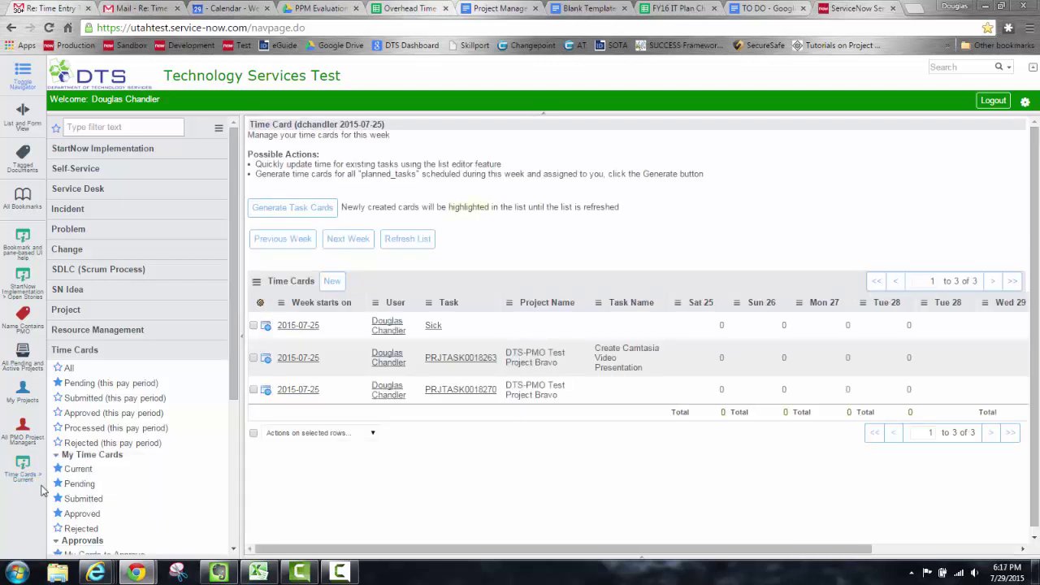
# Step: Change the Time Cards > Current bookmark's image to the red gauge icon and move it directly above the Bookmark and pane-based UI help bookmark
pyautogui.moveTo(27, 485)
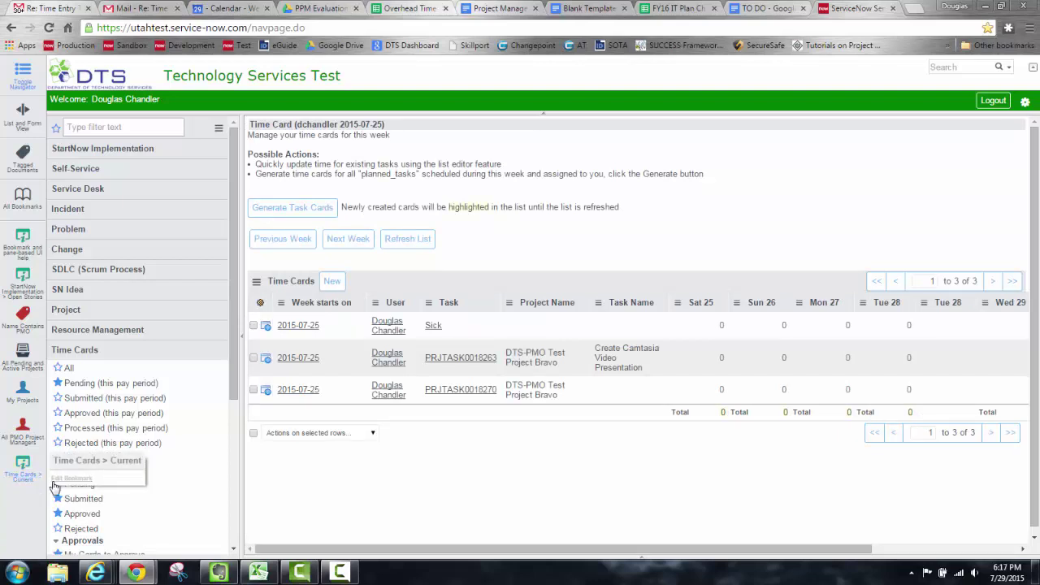
pyautogui.click(70, 478)
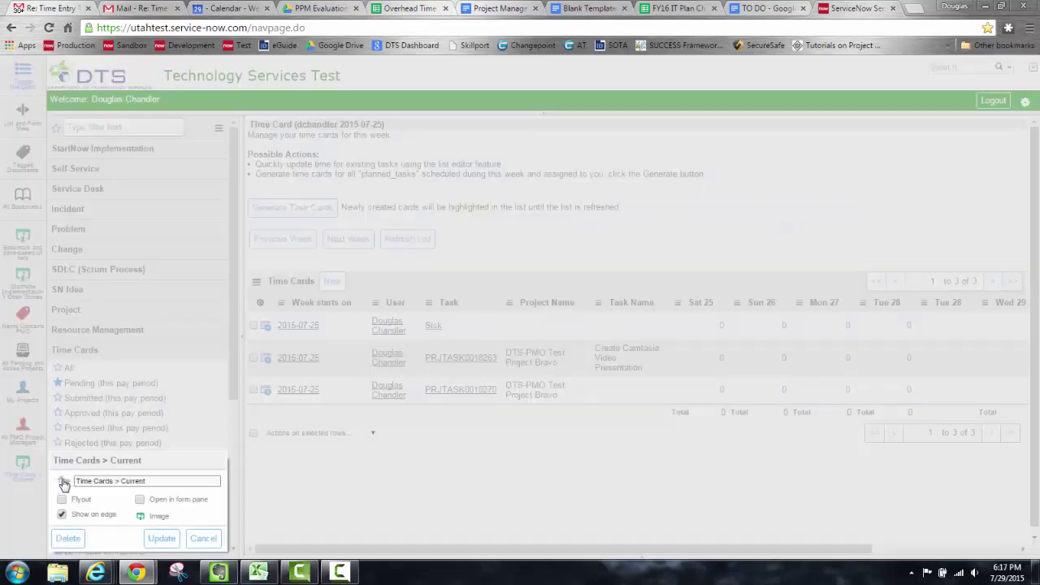
pyautogui.click(146, 518)
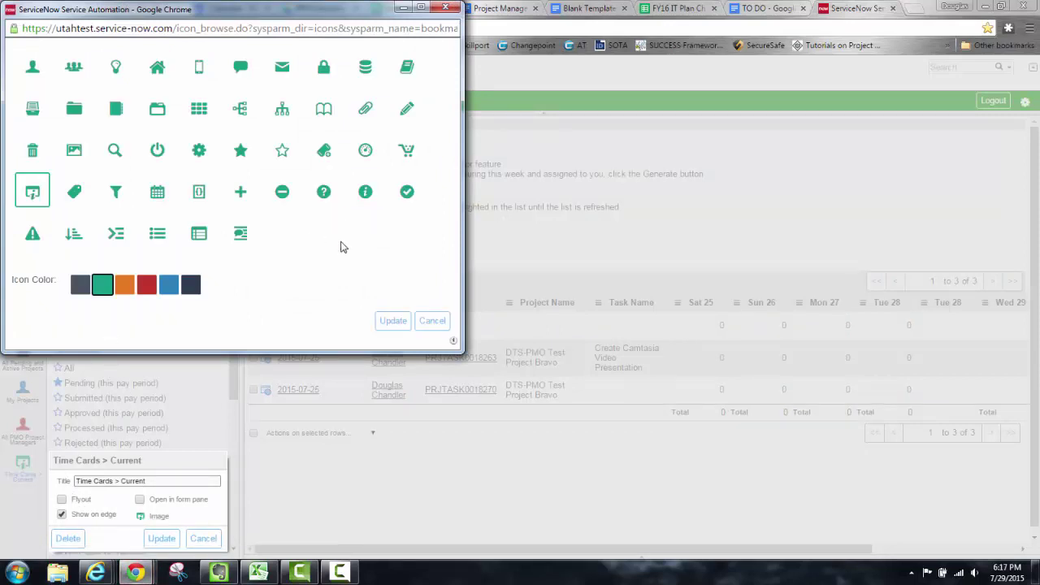
pyautogui.click(364, 154)
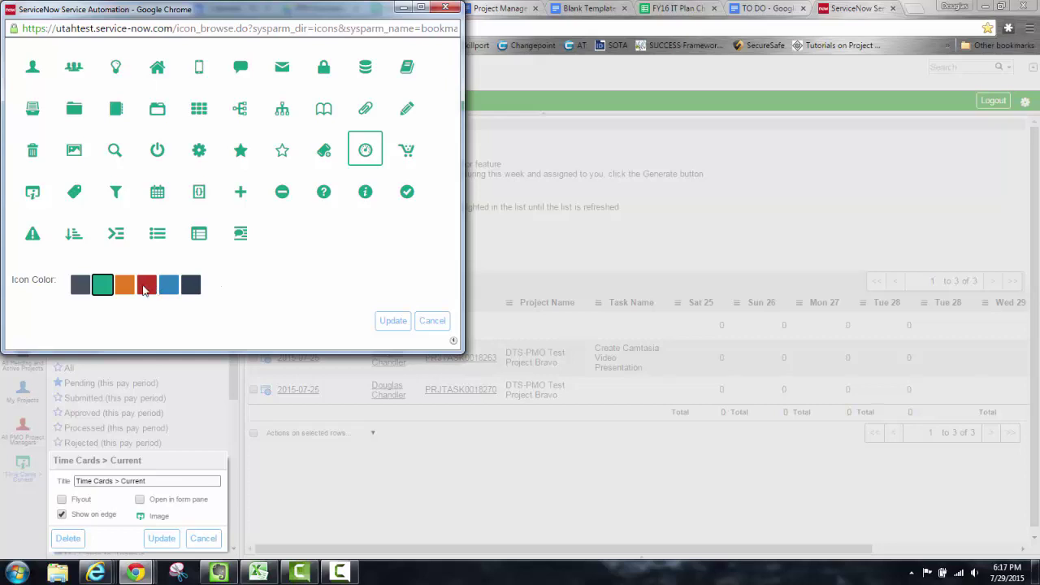
pyautogui.click(144, 286)
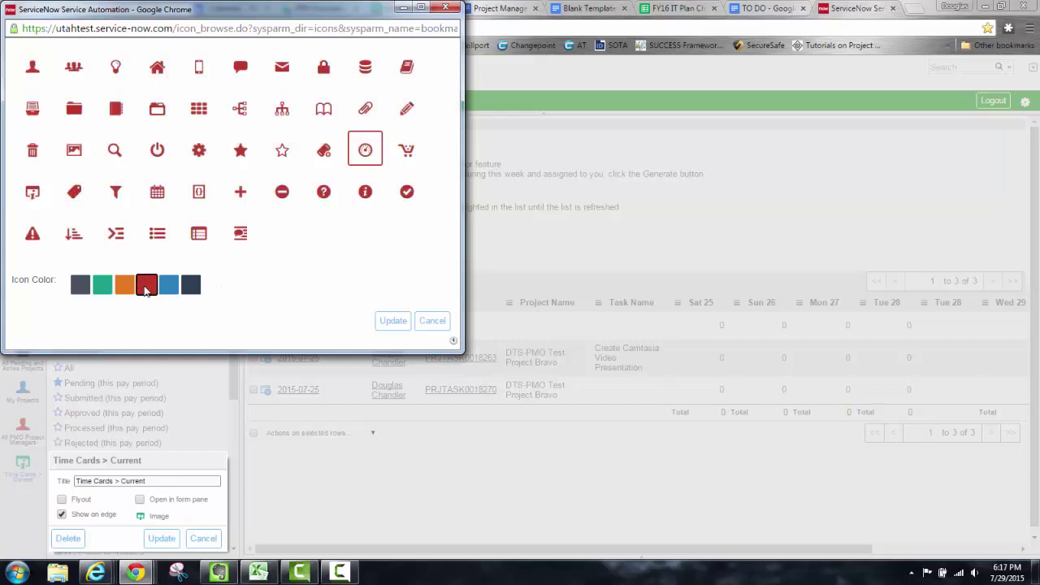
pyautogui.click(389, 321)
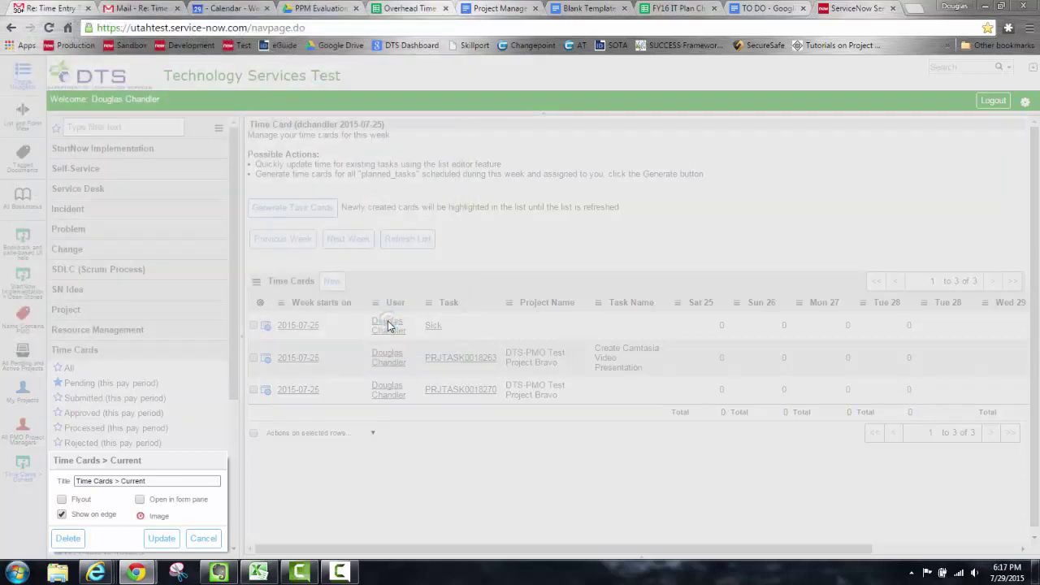
pyautogui.click(158, 541)
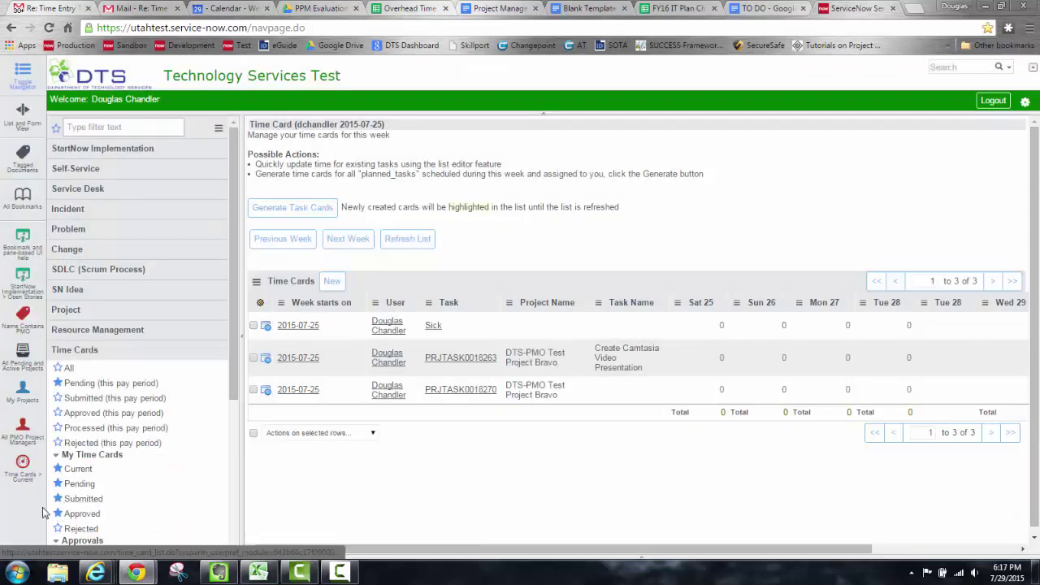
pyautogui.moveTo(29, 481); pyautogui.dragTo(24, 232)
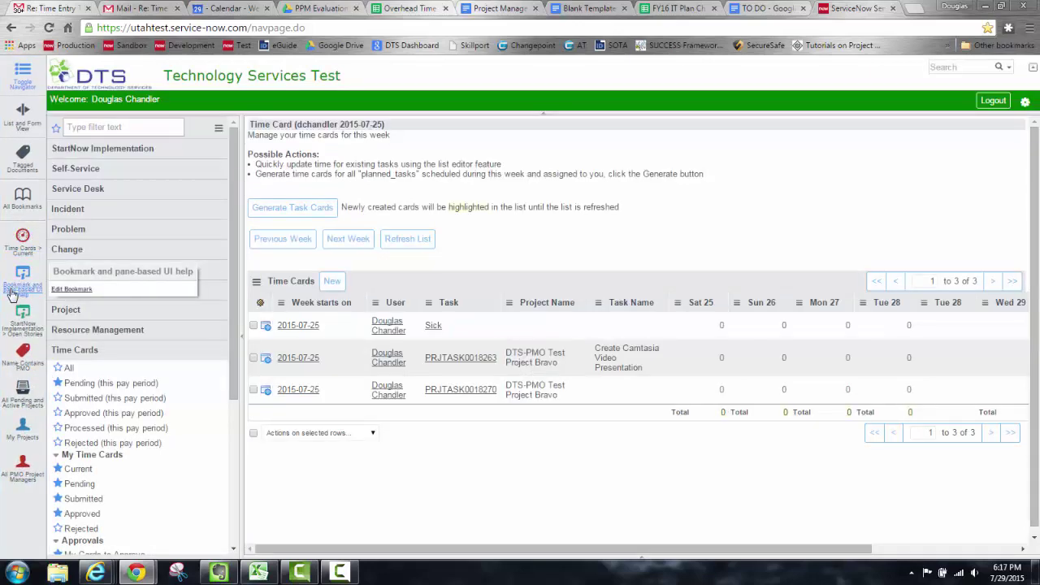